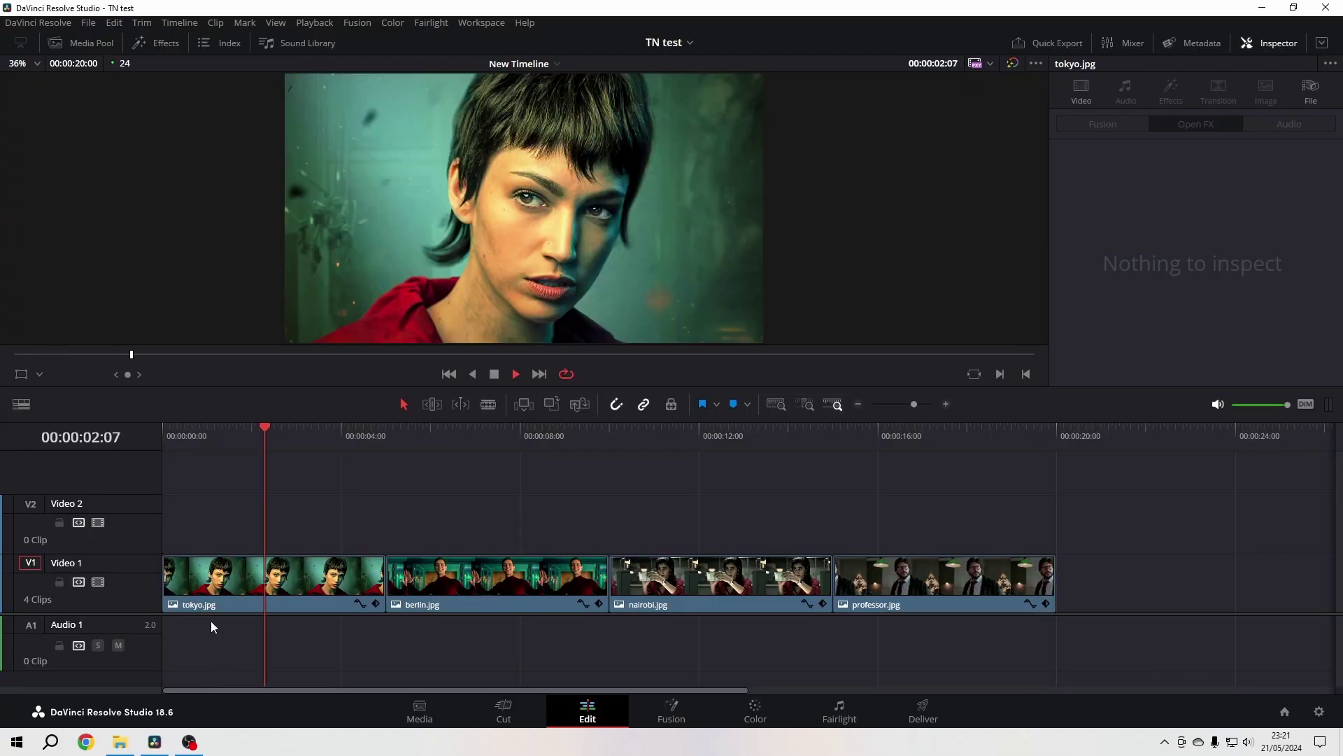
Step: Scrub the four-image timeline to about four seconds, then return to the start and stop playback
{"action": "left_click", "coordinate": [382, 432]}
{"action": "left_click", "coordinate": [185, 432]}
{"action": "key", "text": "space"}
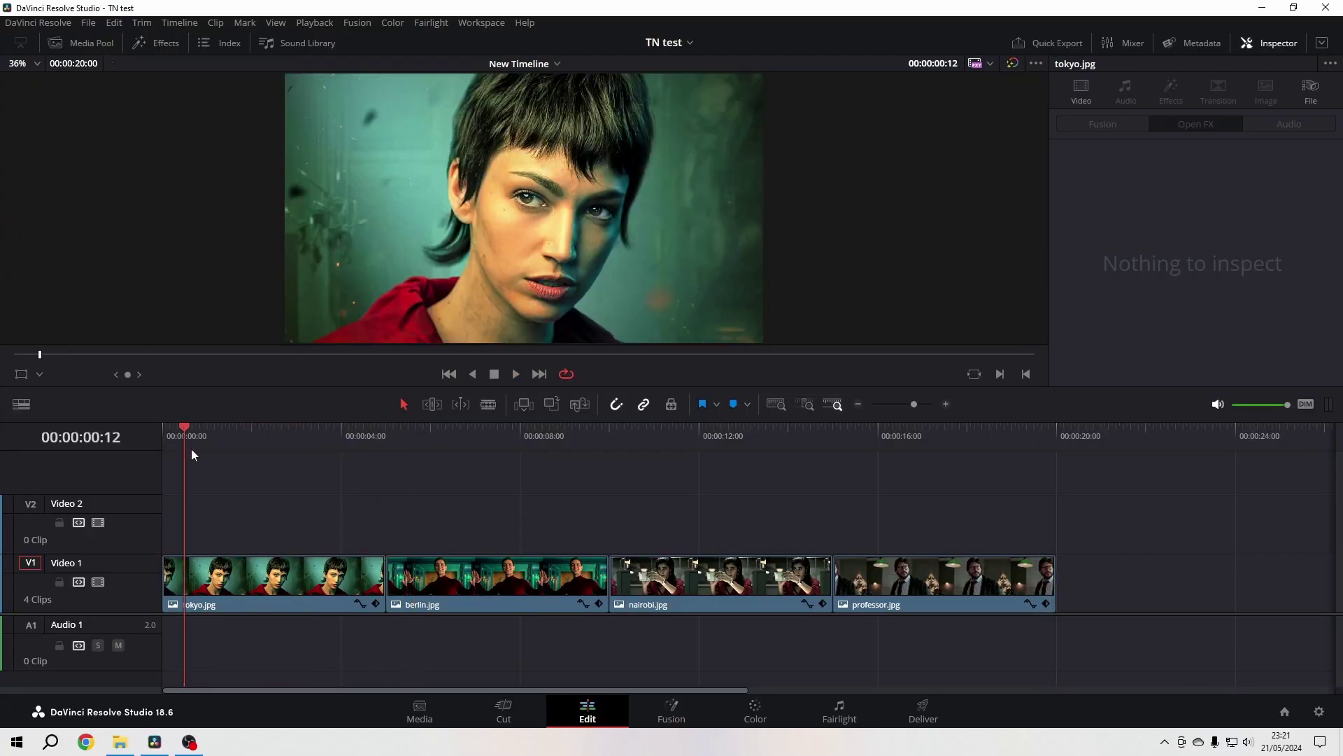
Step: Drag an Adjustment Clip from the Toolbox effects onto Video 2 above tokyo.jpg
{"action": "left_click", "coordinate": [162, 44]}
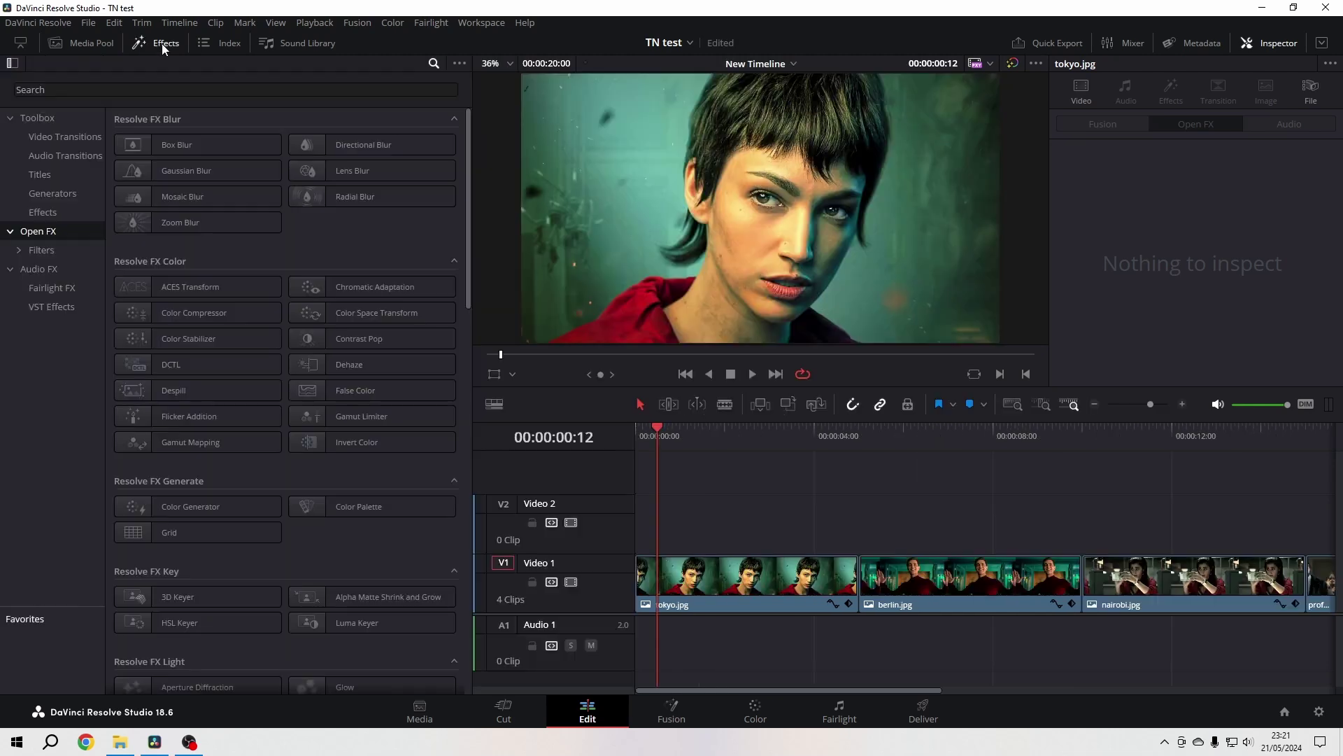
{"action": "left_click", "coordinate": [38, 119]}
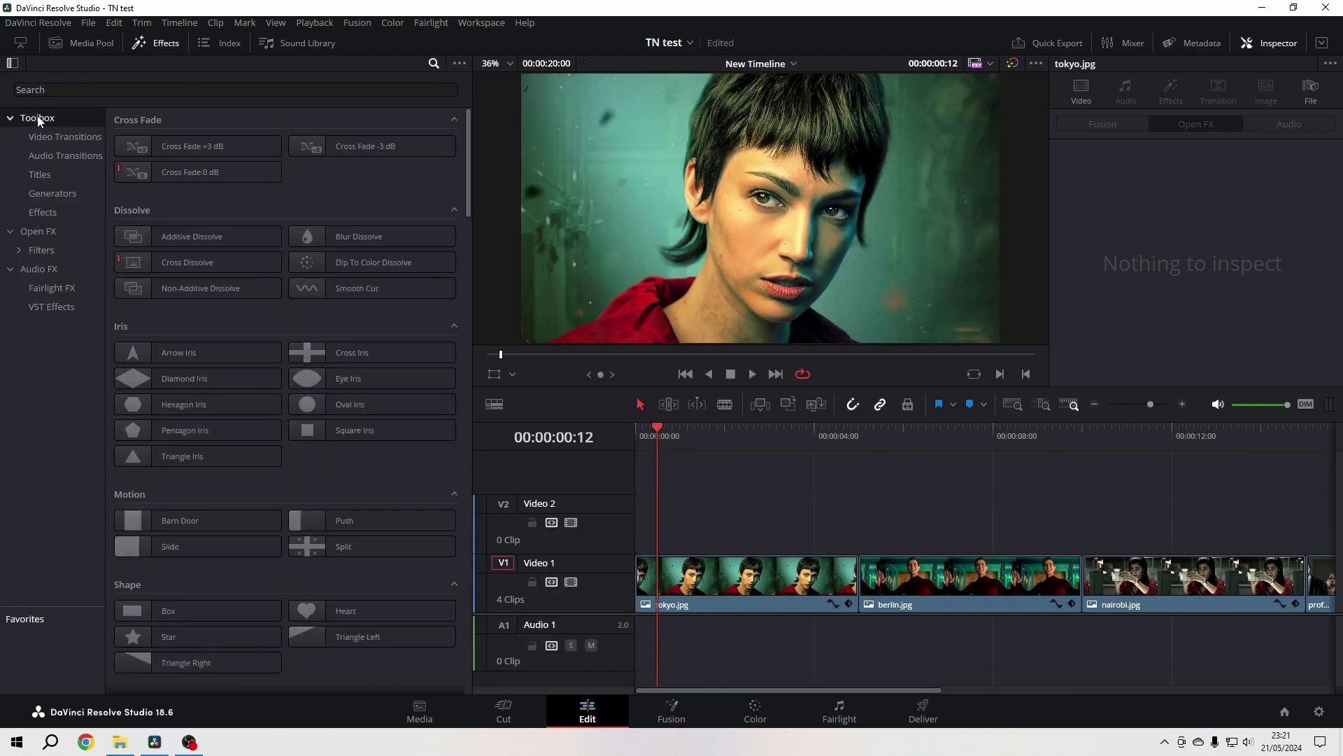
{"action": "left_click", "coordinate": [39, 211]}
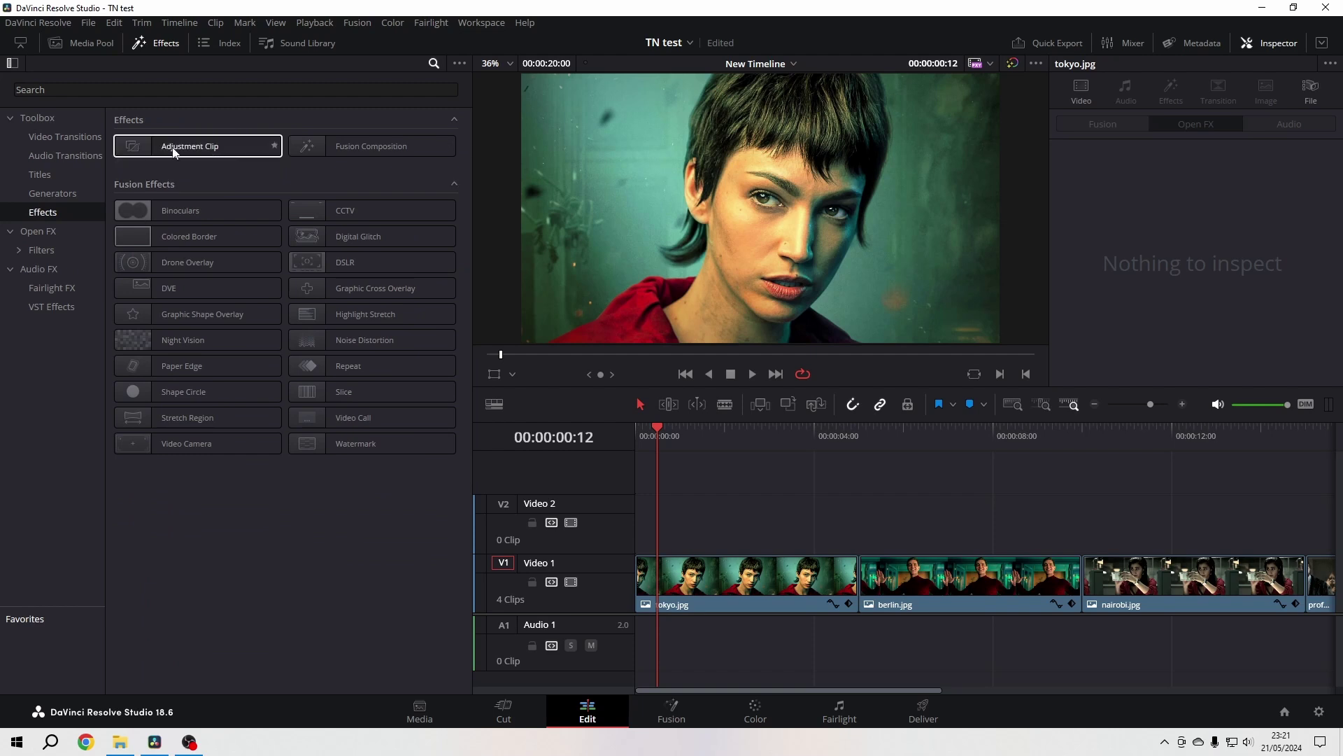
{"action": "left_click_drag", "start_coordinate": [173, 153], "coordinate": [639, 510]}
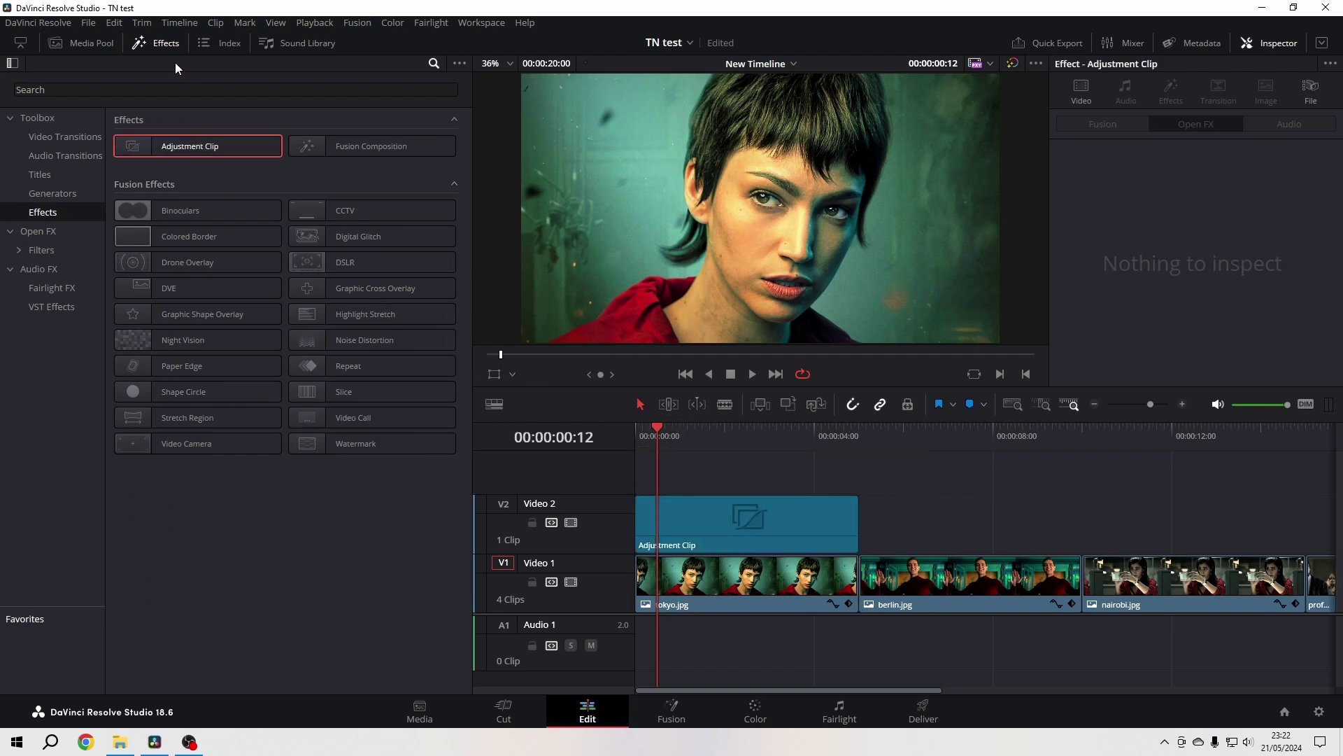
{"action": "left_click", "coordinate": [166, 44]}
Step: Enable Dynamic Zoom on the adjustment clip in the Inspector's Video tab
{"action": "left_click", "coordinate": [356, 533]}
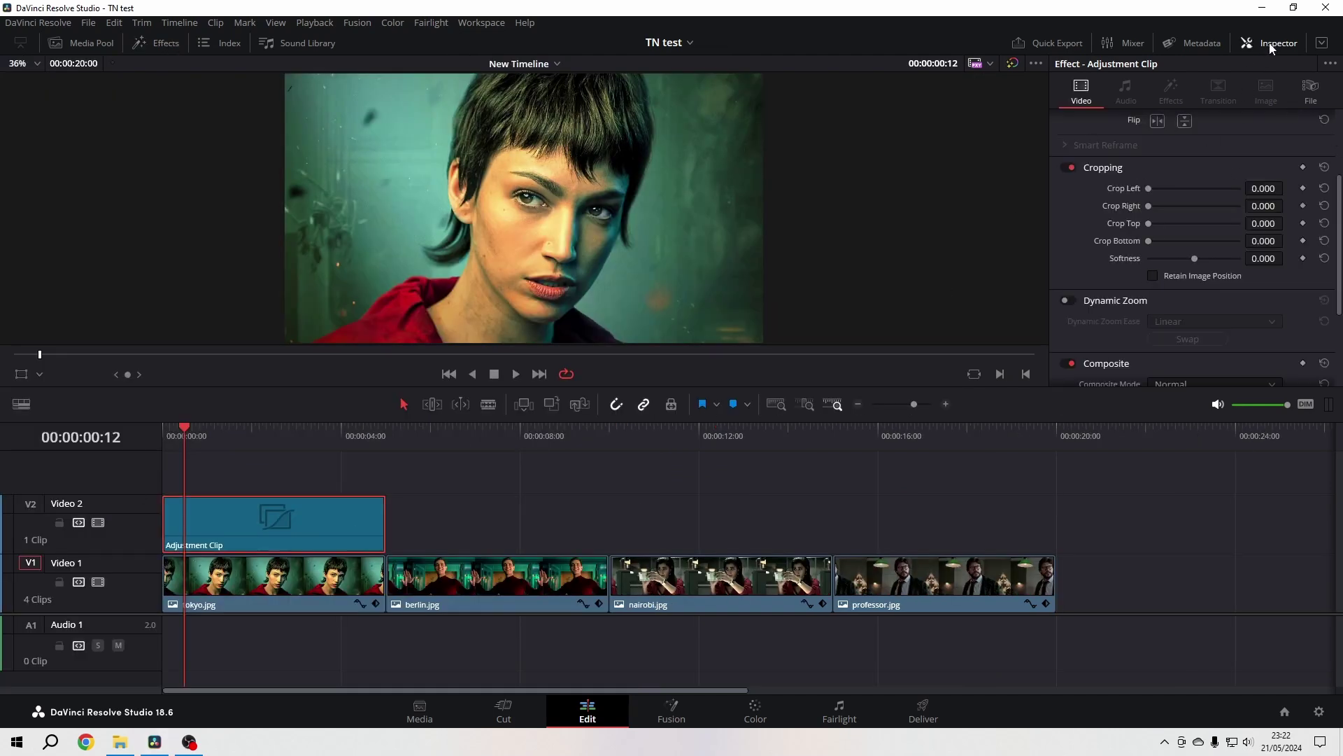
{"action": "left_click", "coordinate": [1078, 299]}
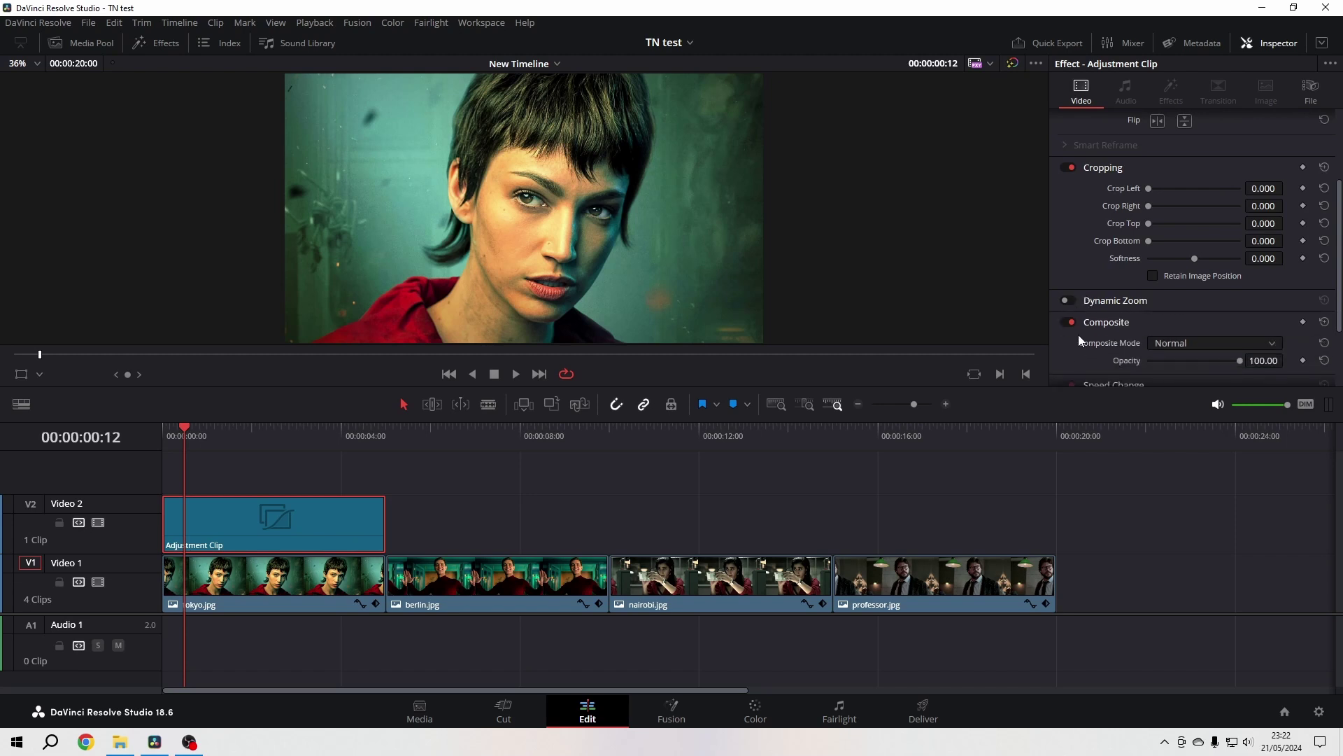
{"action": "left_click", "coordinate": [1067, 302]}
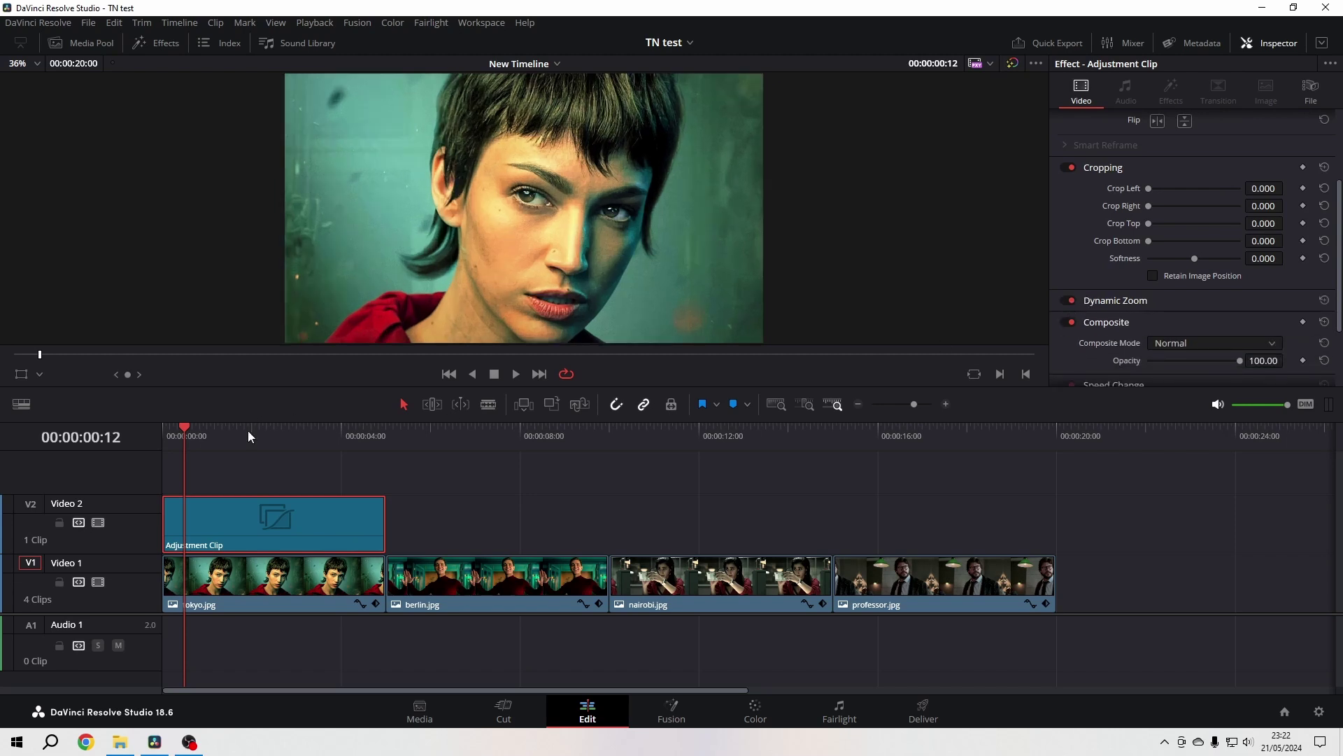
Step: Play the timeline from the beginning to preview the zoom, then stop it
{"action": "left_click", "coordinate": [165, 435]}
{"action": "key", "text": "space"}
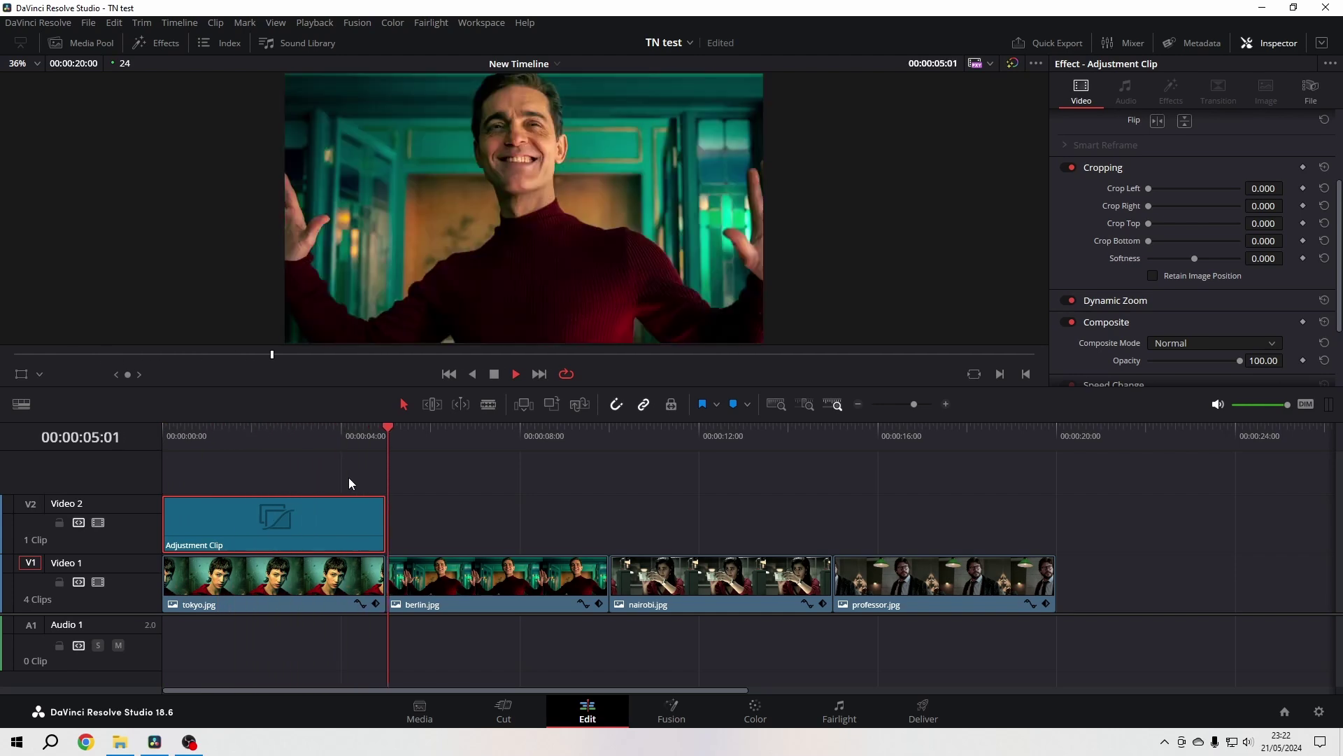
{"action": "key", "text": "Home"}
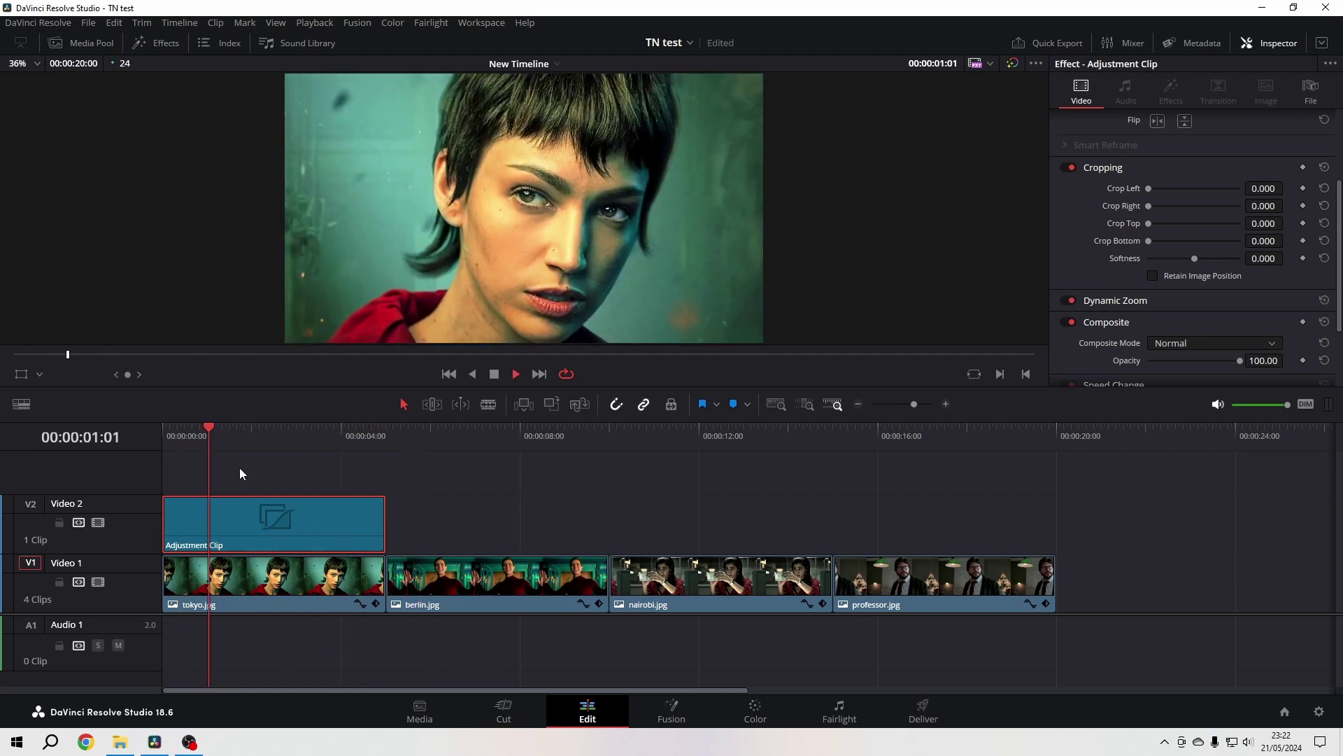
{"action": "key", "text": "space"}
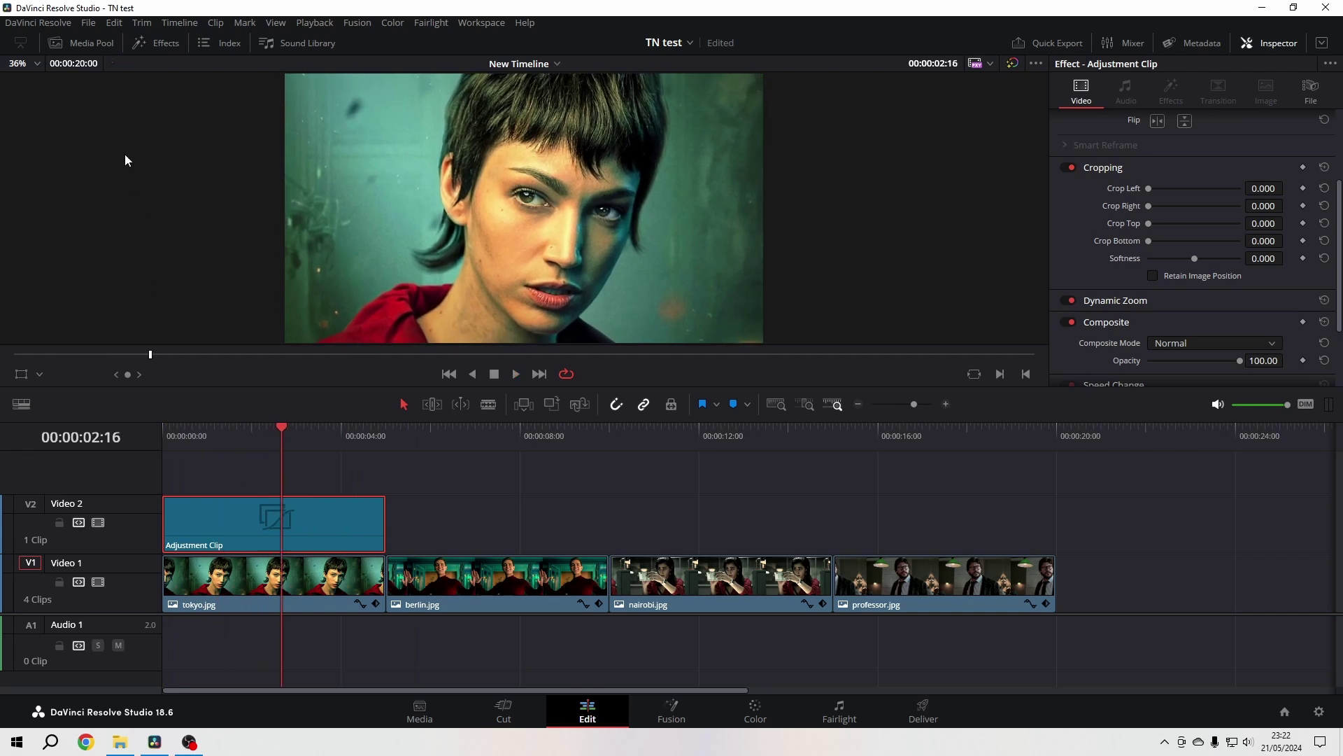
{"action": "left_click", "coordinate": [163, 43]}
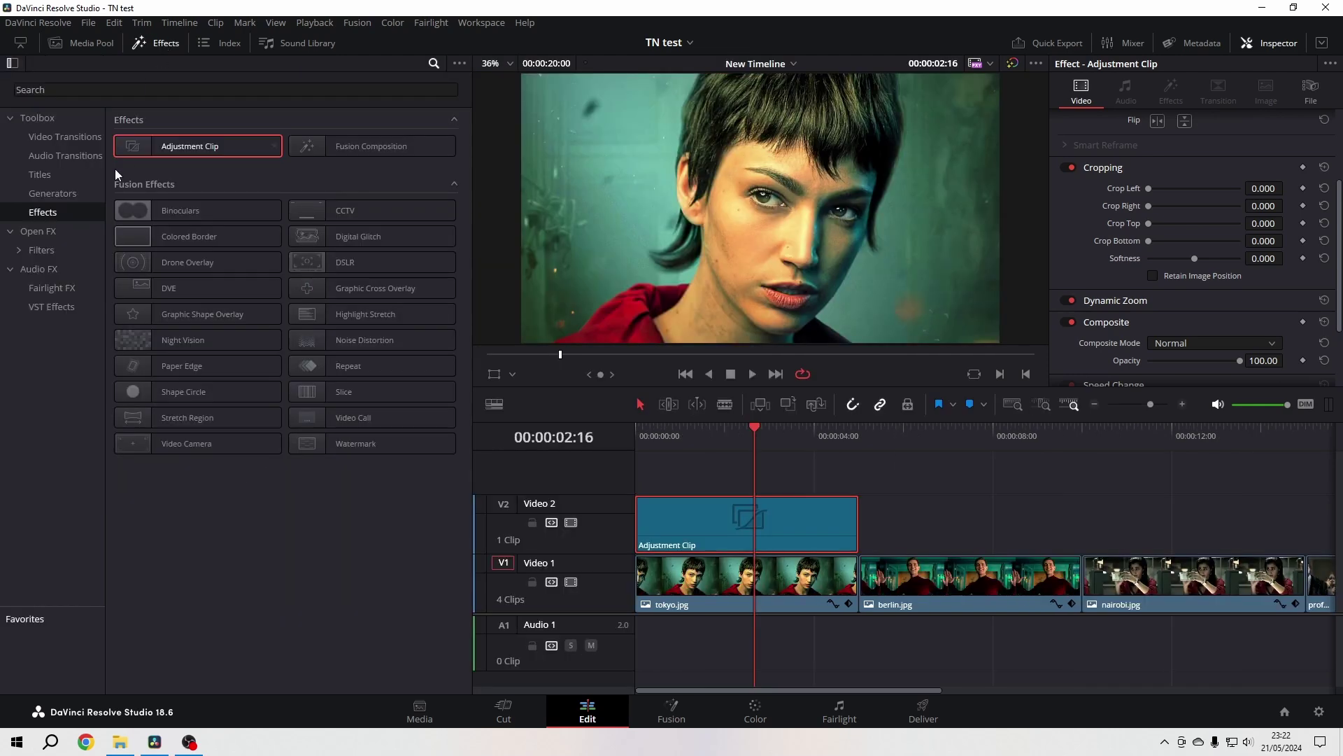
Step: Search Open FX for 'vig' and apply the Vignette effect to the adjustment clip
{"action": "left_click", "coordinate": [38, 233]}
{"action": "left_click", "coordinate": [282, 89]}
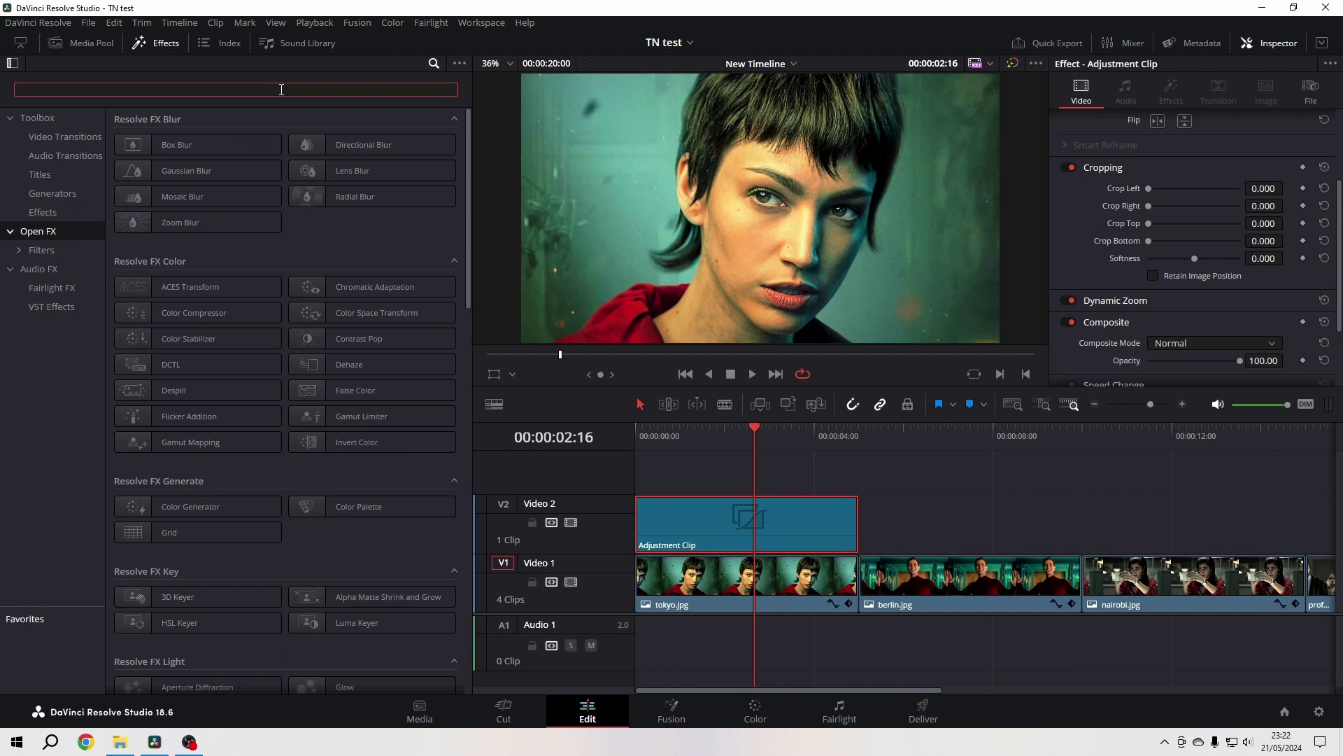
{"action": "type", "text": "ve"}
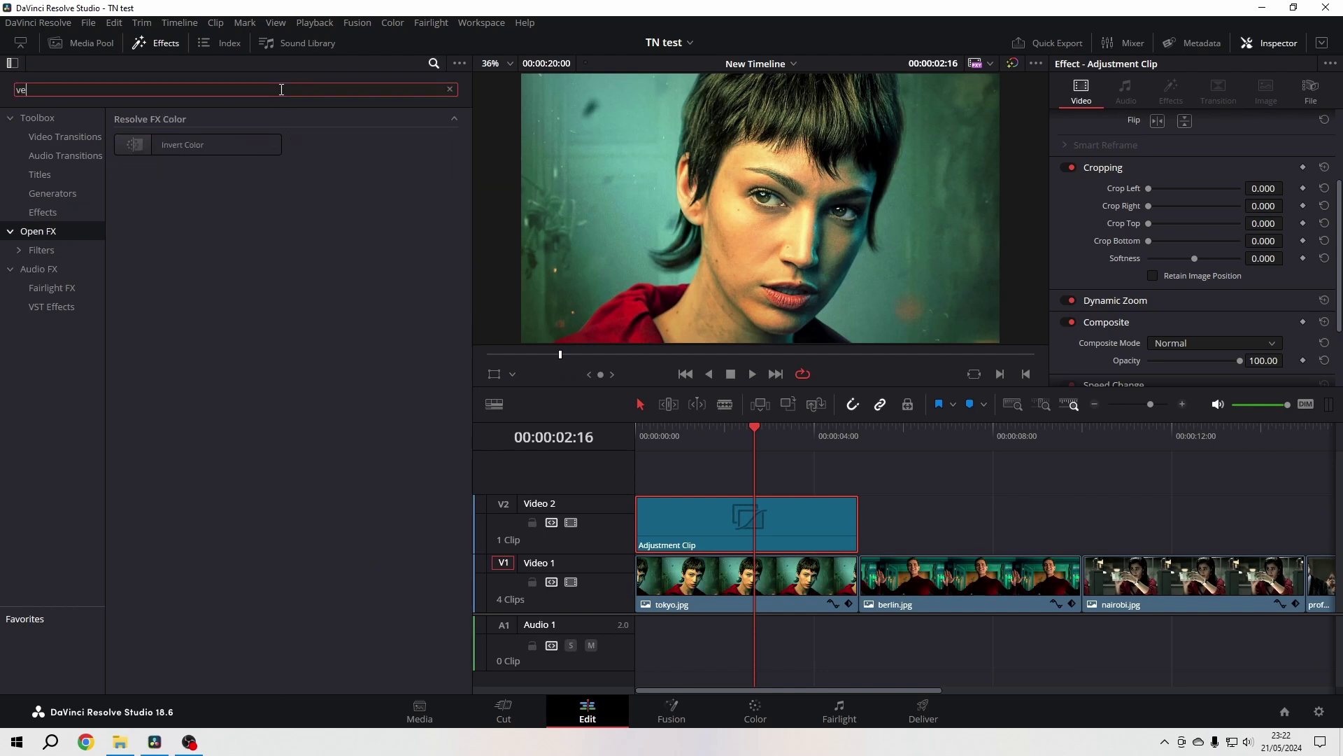
{"action": "key", "text": "BackSpace"}
{"action": "type", "text": "ig"}
{"action": "left_click_drag", "start_coordinate": [180, 144], "coordinate": [794, 524]}
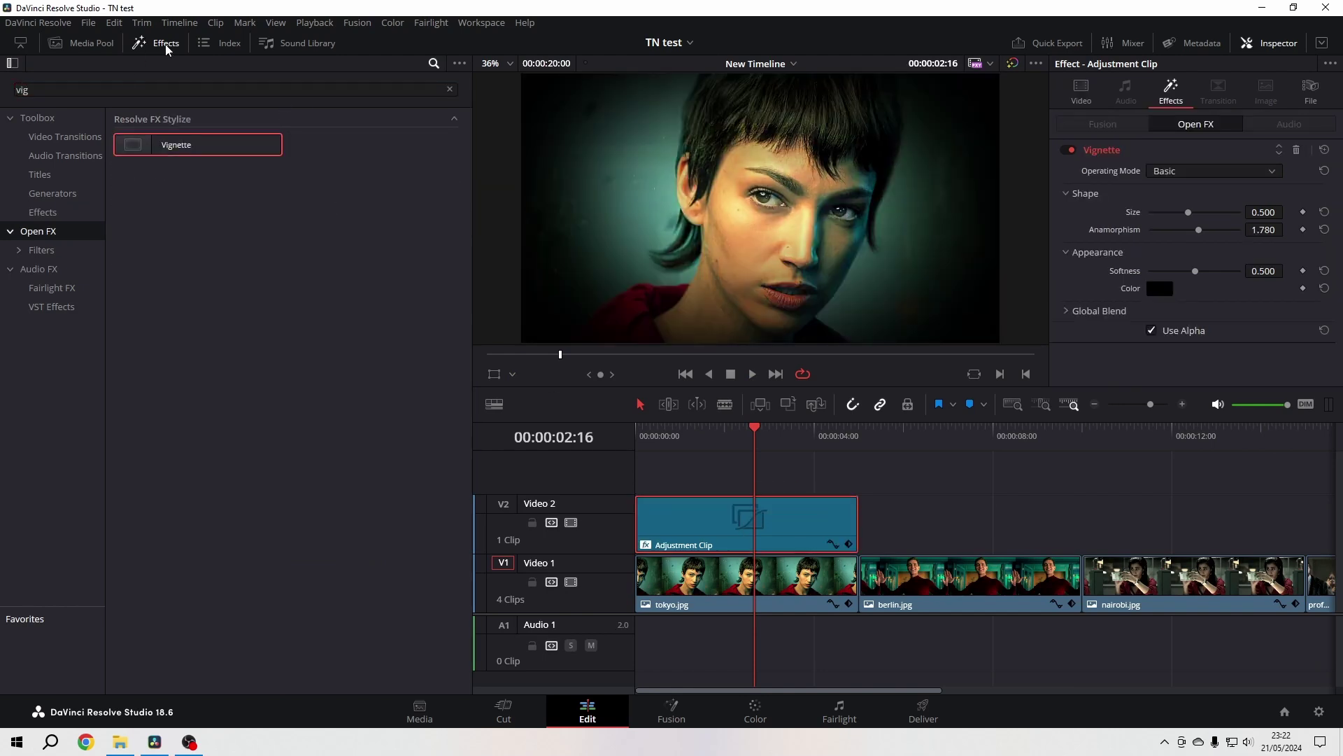
Step: Set the vignette to Size 0.573, Anamorphism 1.861 and Softness 0.806
{"action": "left_click", "coordinate": [167, 47]}
{"action": "left_click_drag", "start_coordinate": [1196, 276], "coordinate": [1223, 274]}
{"action": "left_click_drag", "start_coordinate": [1194, 215], "coordinate": [1202, 232]}
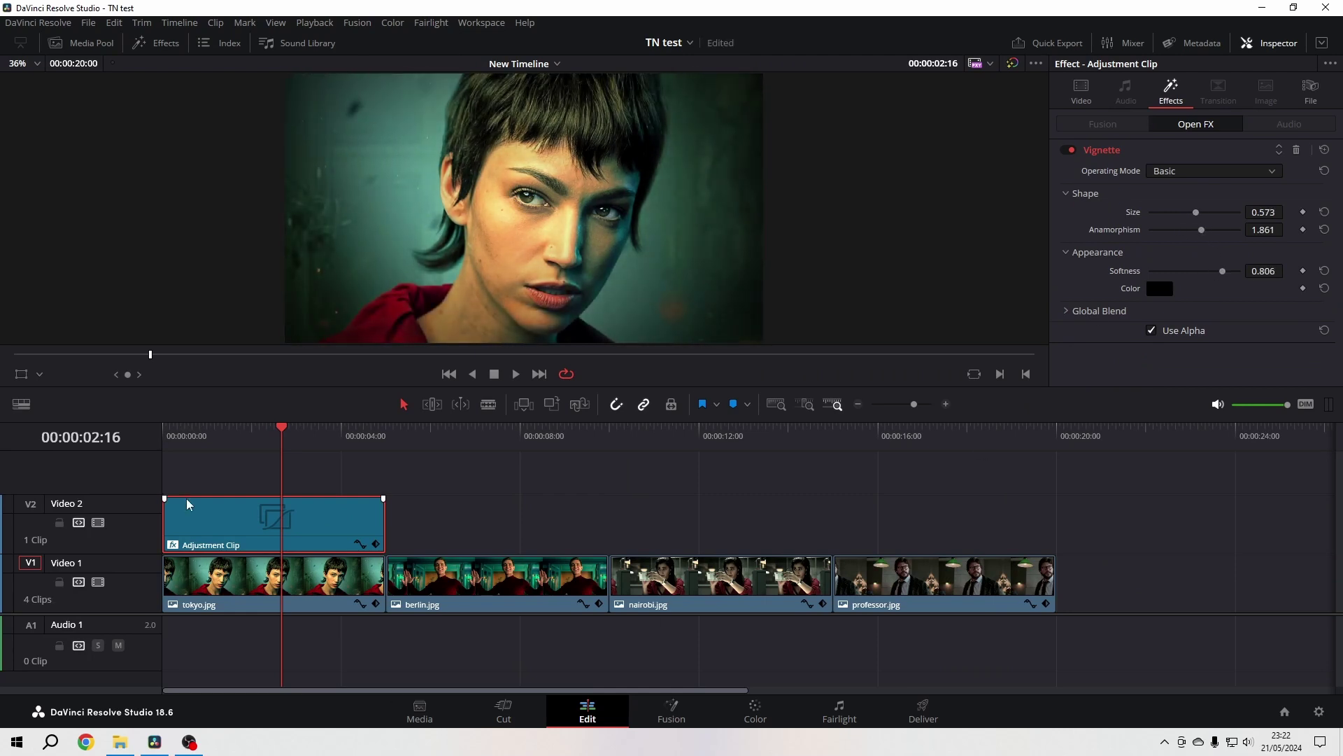
Step: Preview the vignette from the start, then extend the adjustment clip over all four images
{"action": "left_click", "coordinate": [184, 435]}
{"action": "key", "text": "space"}
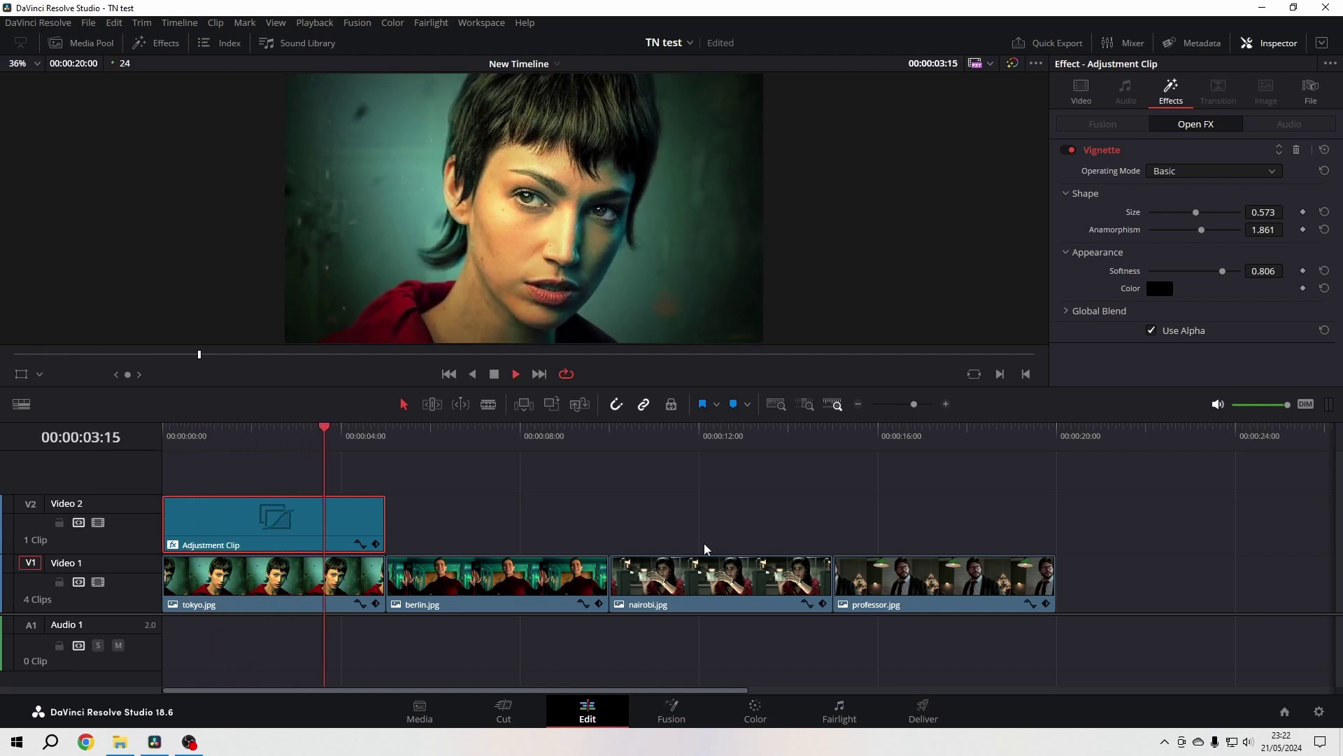
{"action": "key", "text": "space"}
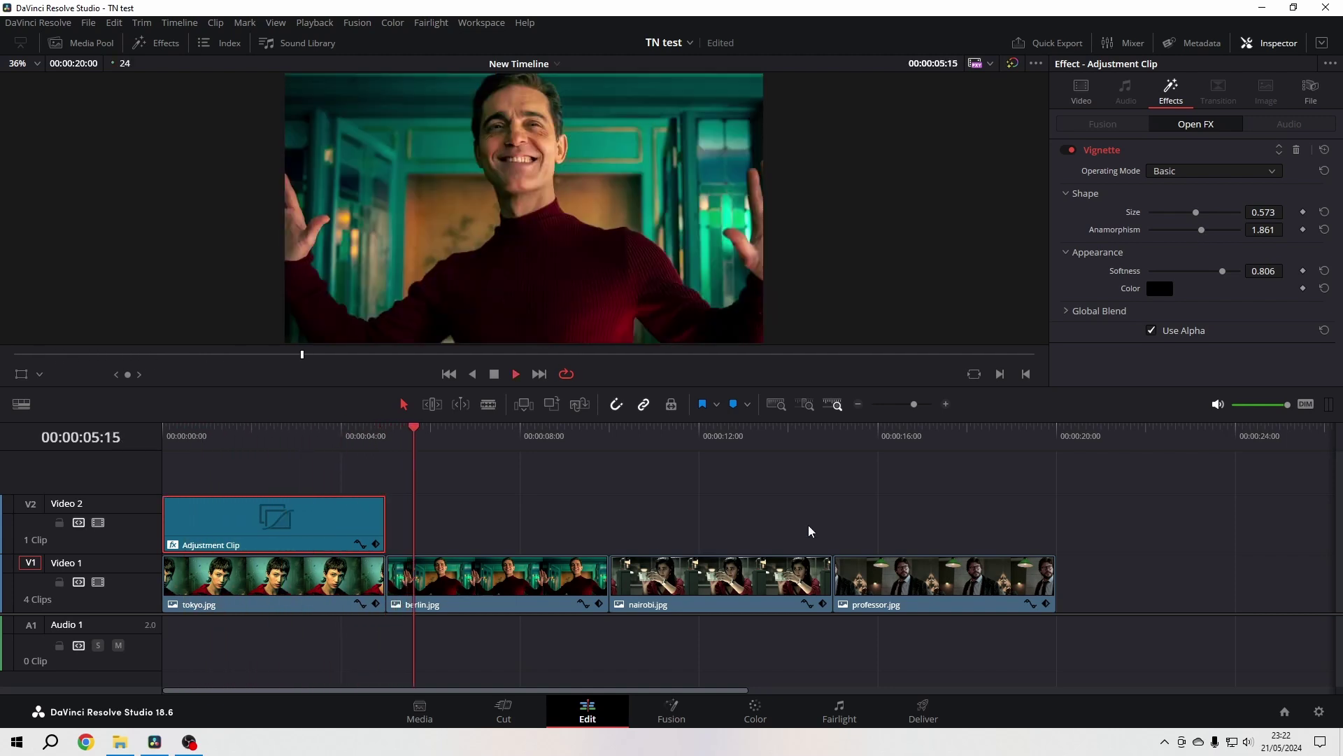
{"action": "left_click_drag", "start_coordinate": [384, 536], "coordinate": [1055, 537]}
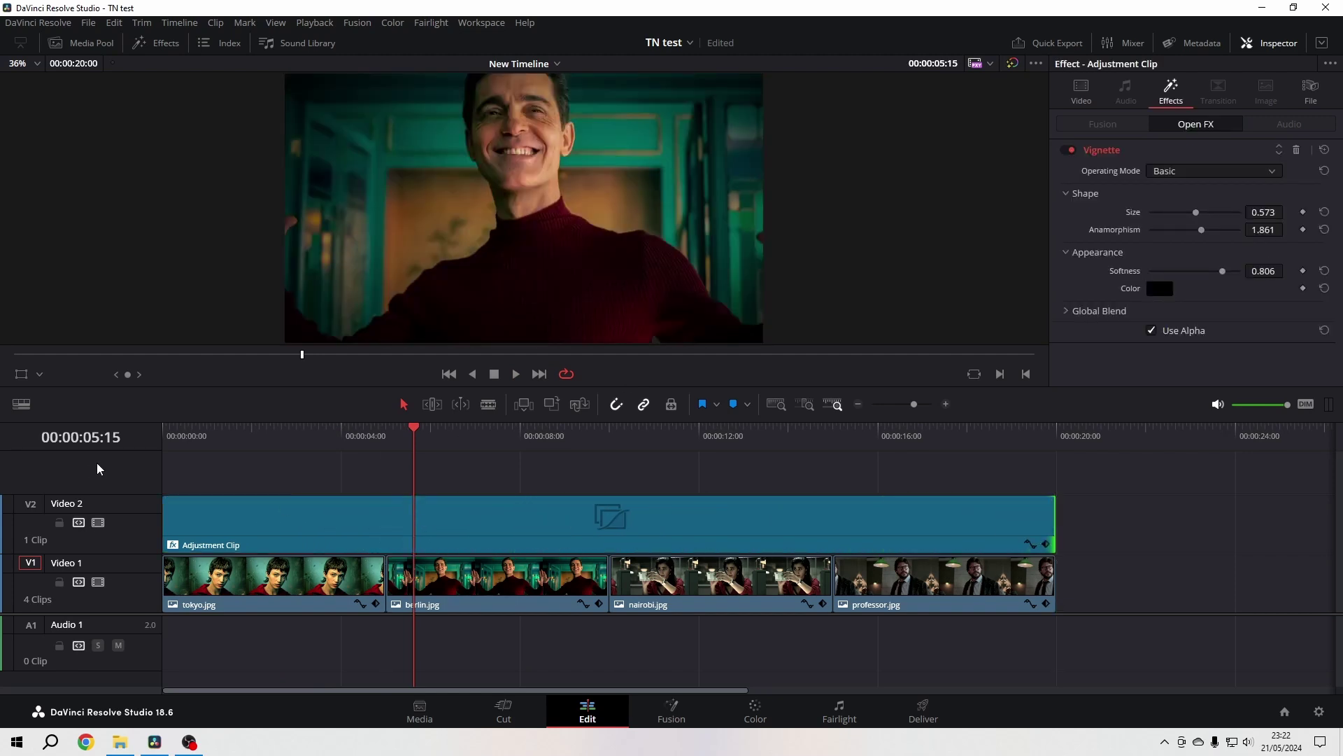
Step: Play back the whole timeline to check, then take the selected adjustment clip into the Color page
{"action": "left_click", "coordinate": [166, 443]}
{"action": "key", "text": "space"}
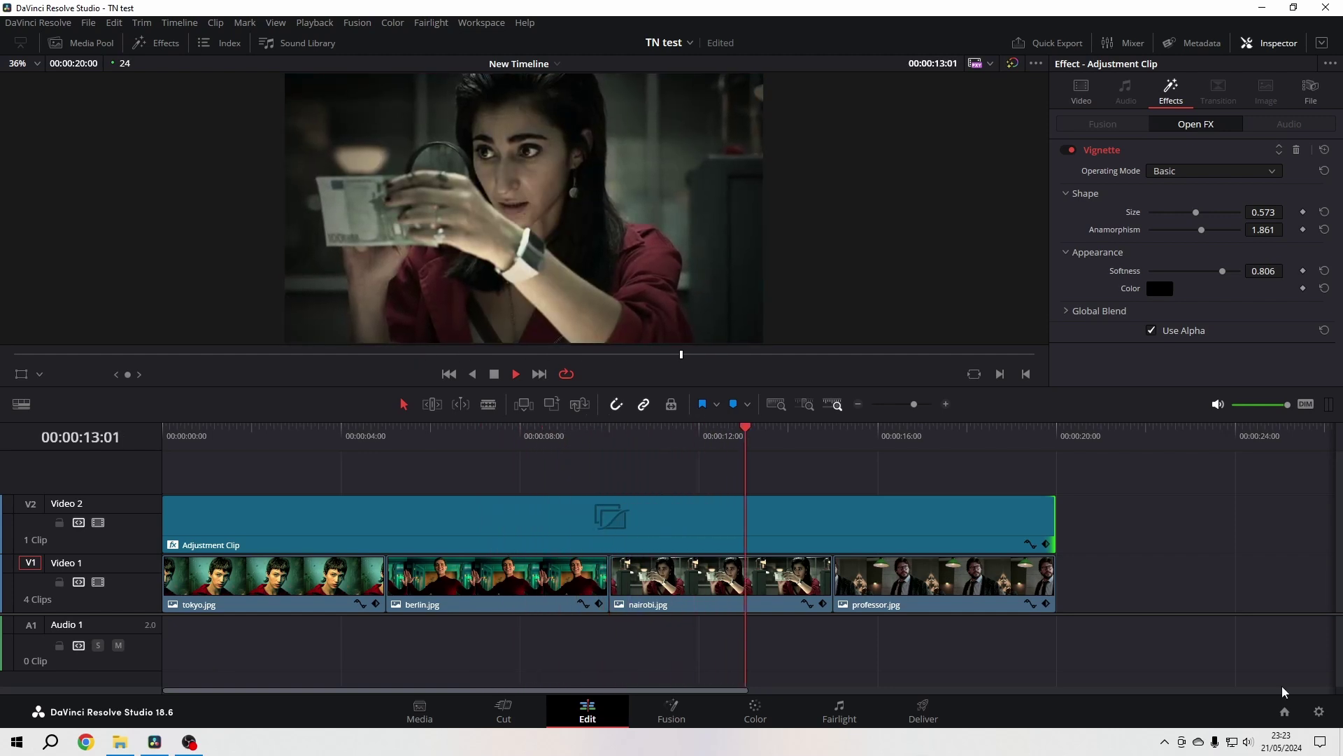
{"action": "left_click", "coordinate": [733, 570]}
{"action": "key", "text": "space"}
{"action": "left_click", "coordinate": [683, 529]}
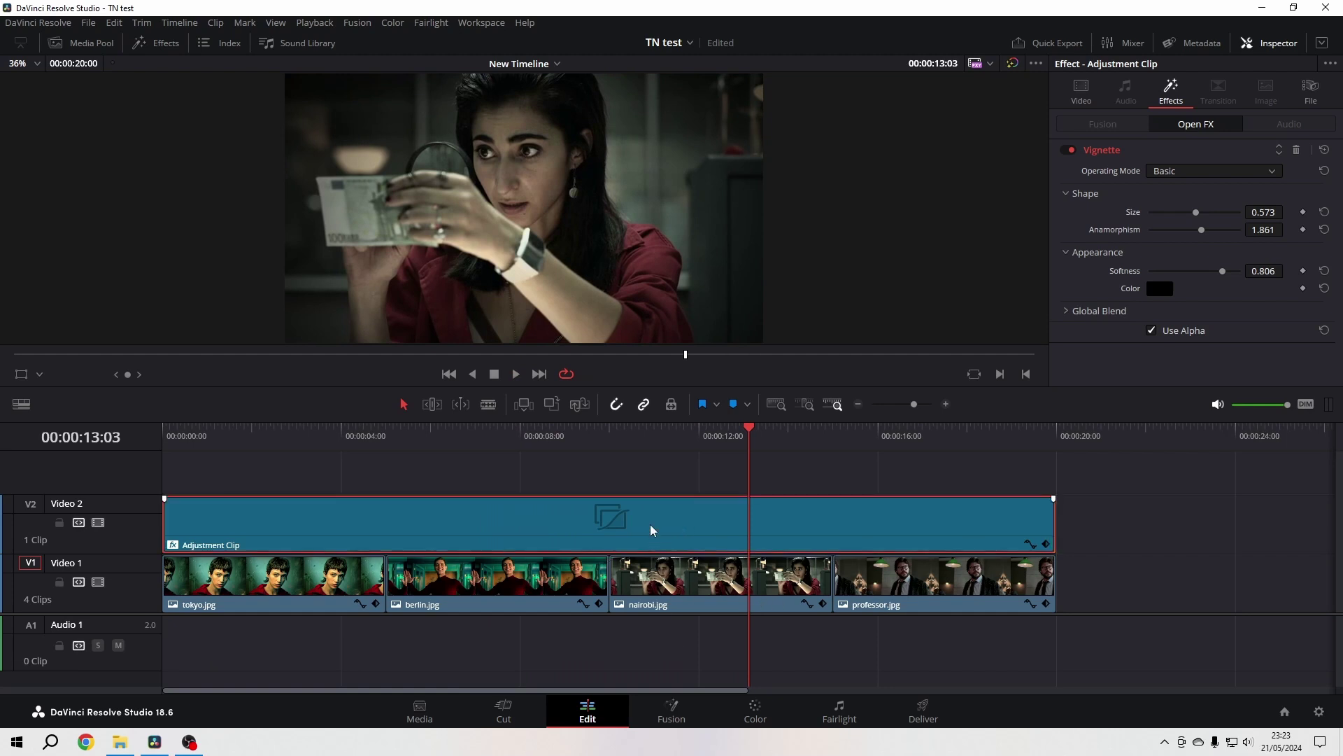
{"action": "left_click", "coordinate": [748, 716]}
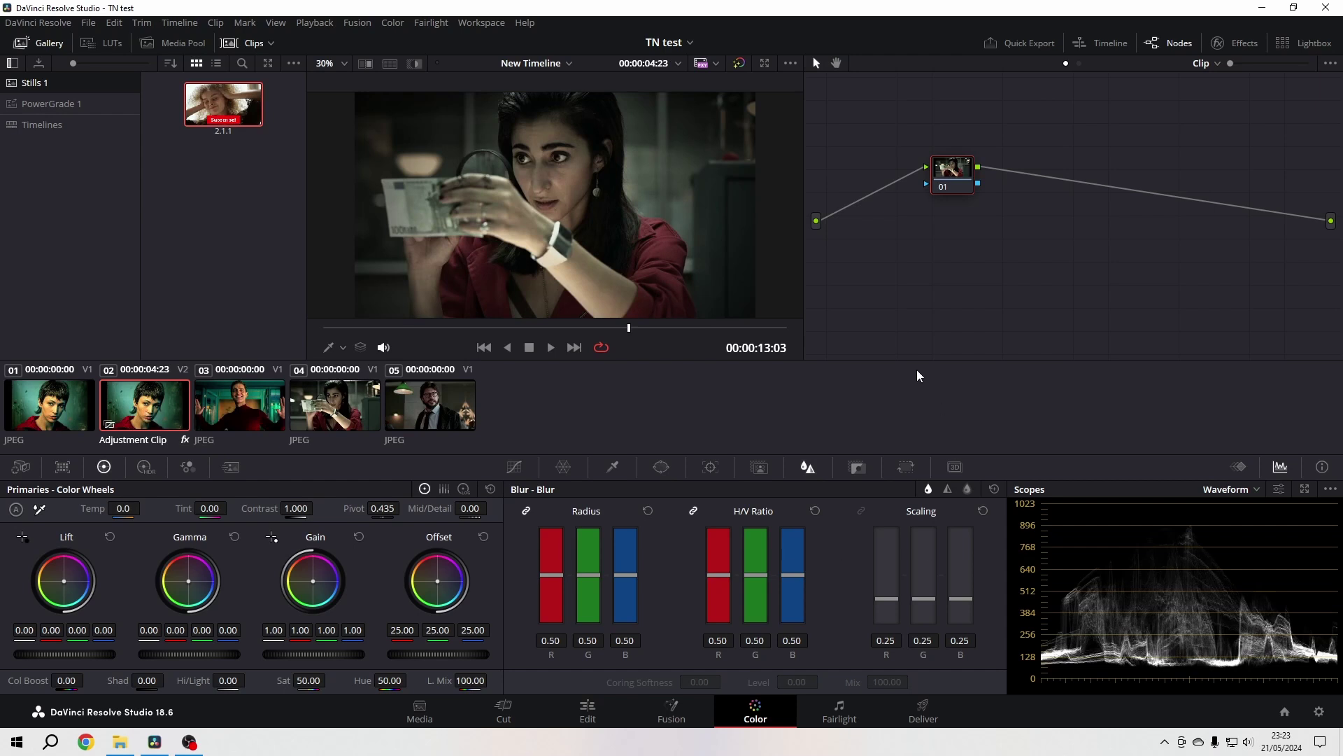
Step: Add serial node 02 after node 01 and set its saturation to 88.60, keeping gain at 1.00
{"action": "left_click_drag", "start_coordinate": [947, 177], "coordinate": [918, 173]}
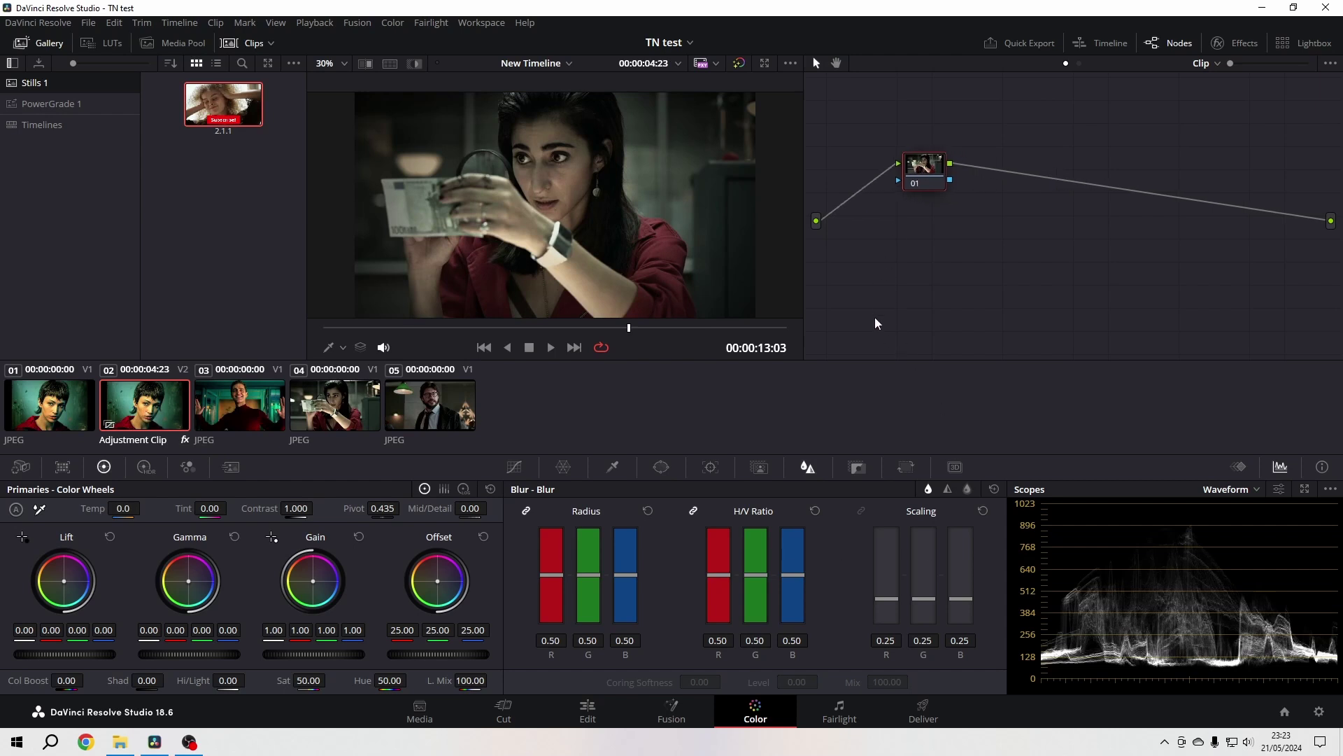
{"action": "key", "text": "alt+s"}
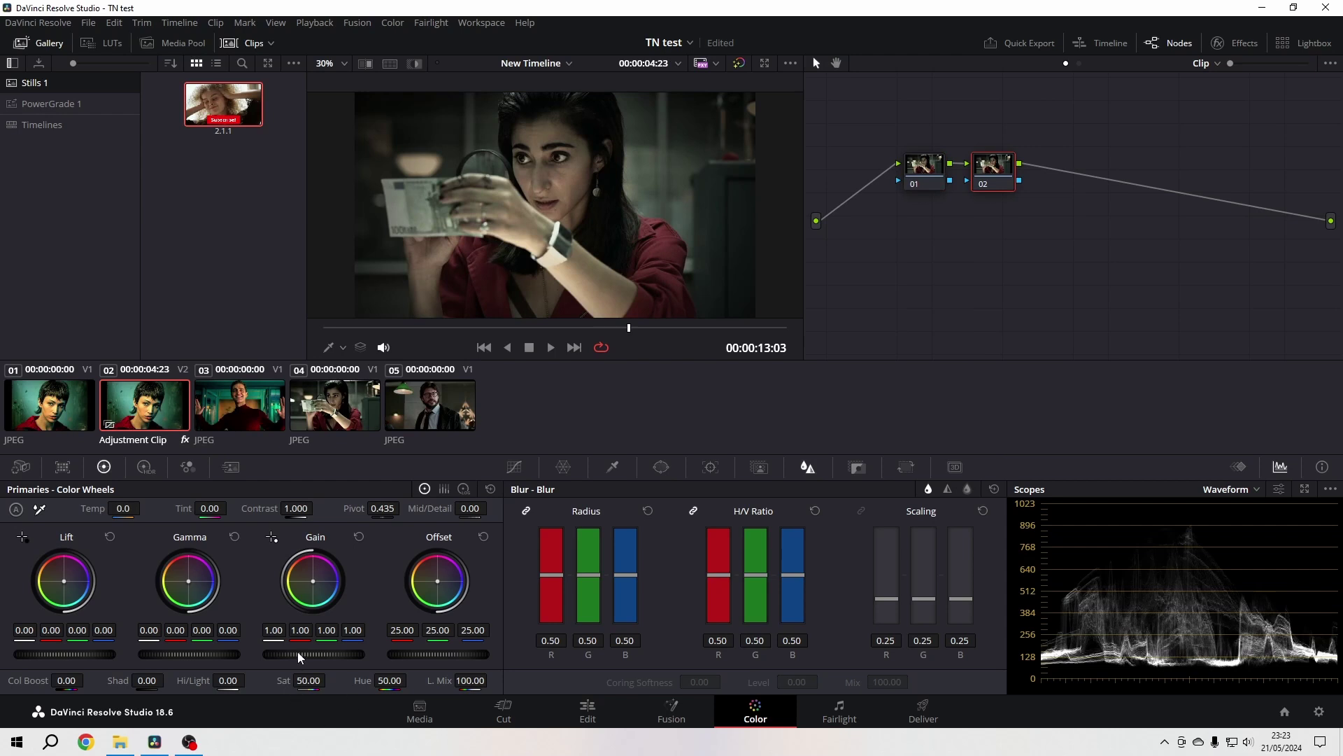
{"action": "left_click_drag", "start_coordinate": [298, 655], "coordinate": [310, 656]}
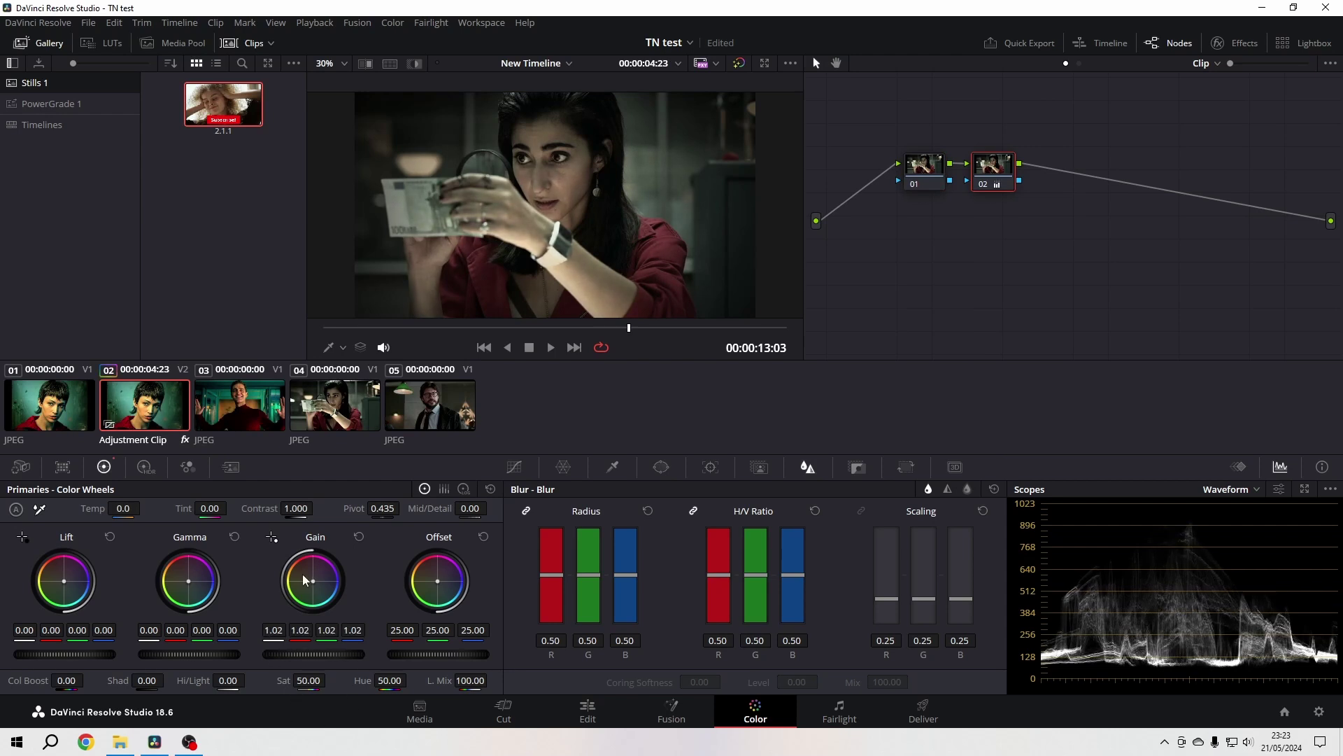
{"action": "left_click", "coordinate": [359, 537]}
{"action": "left_click_drag", "start_coordinate": [308, 680], "coordinate": [329, 680]}
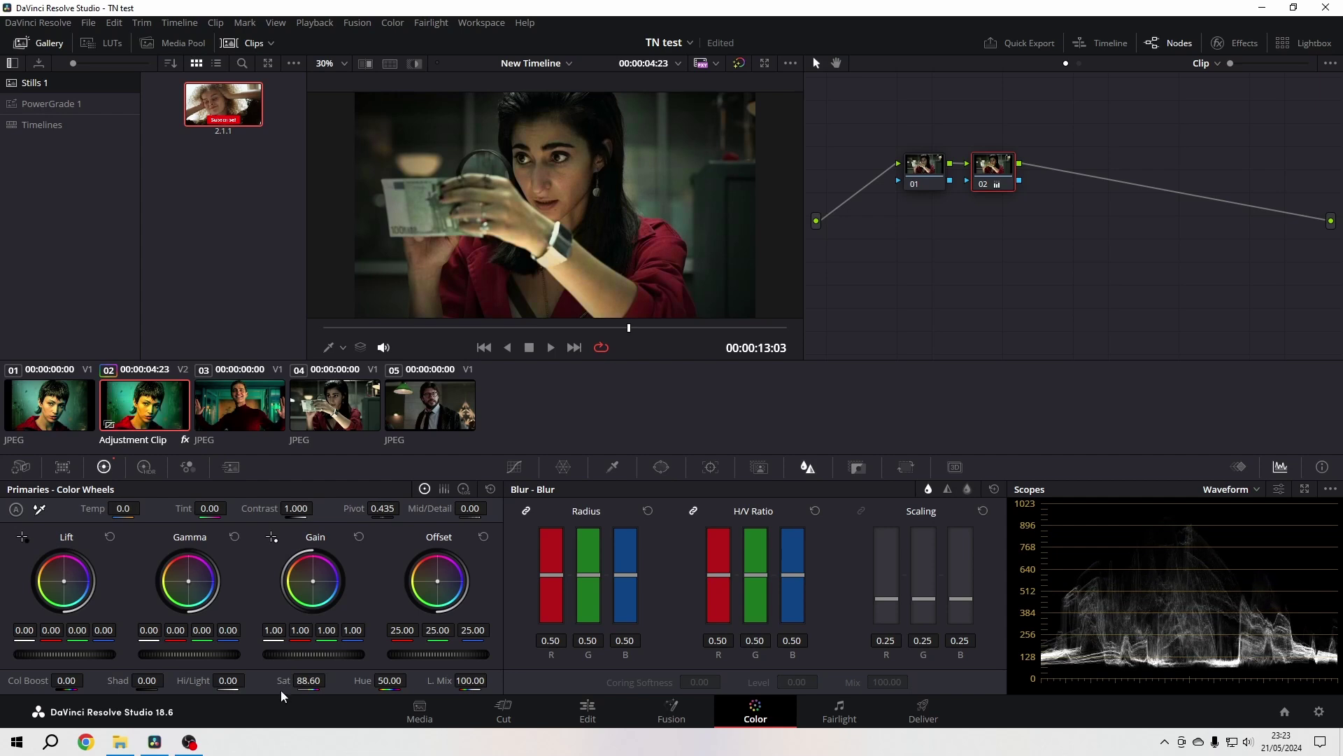
{"action": "left_click", "coordinate": [606, 705]}
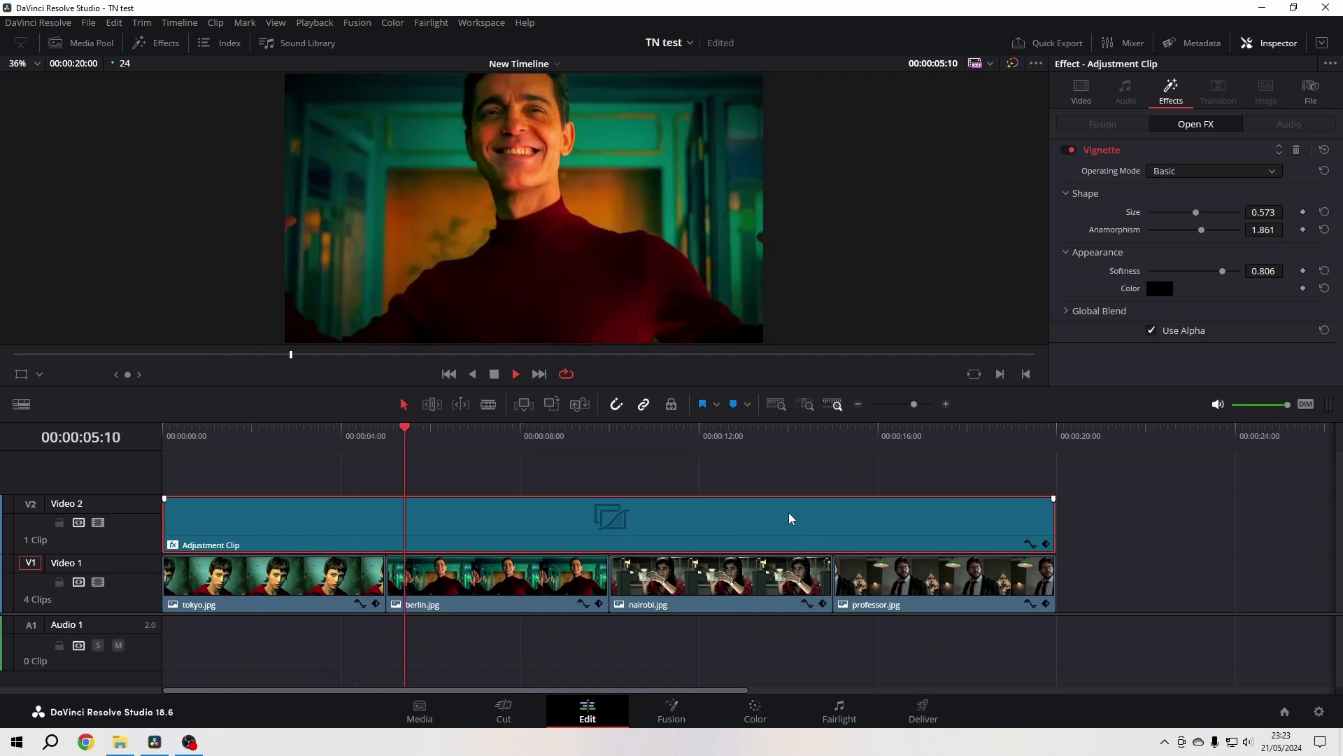
Step: Trim the adjustment clip to end near 00:00:10:00, then place a copy further right
{"action": "key", "text": "space"}
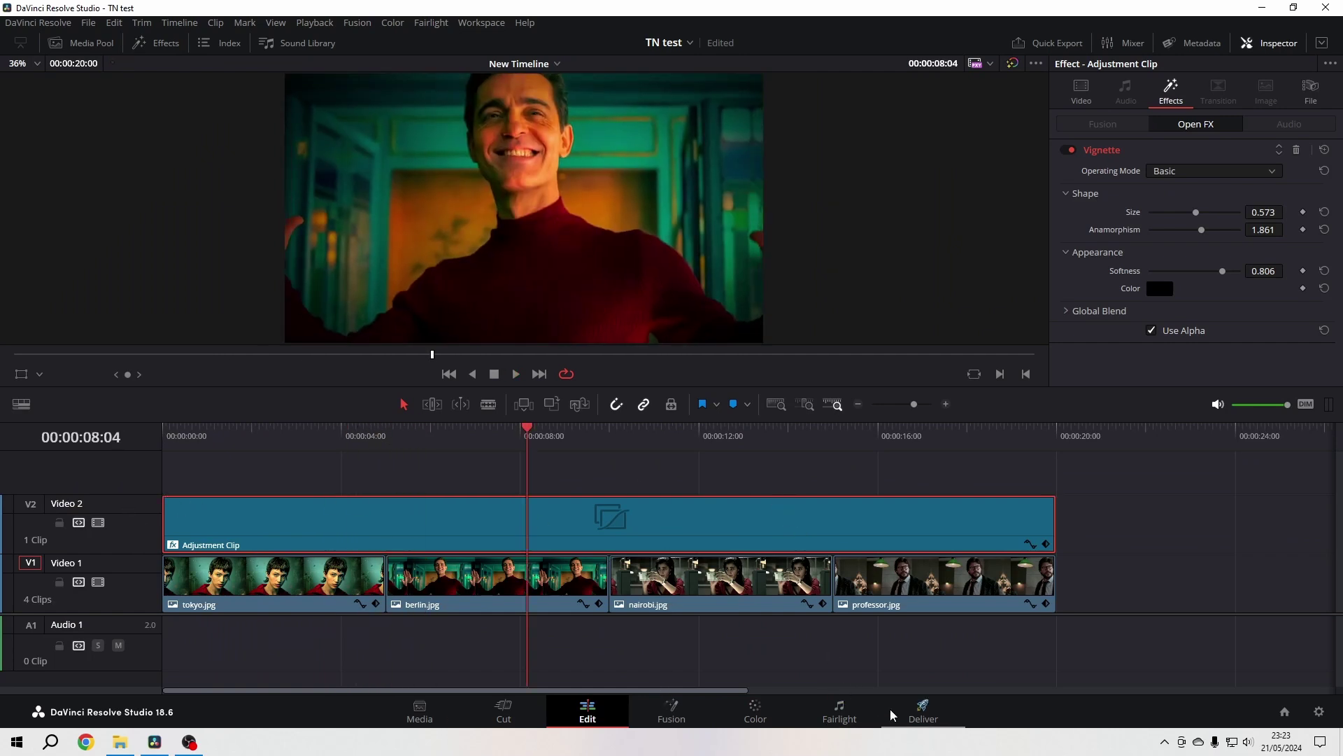
{"action": "left_click_drag", "start_coordinate": [1052, 528], "coordinate": [606, 565]}
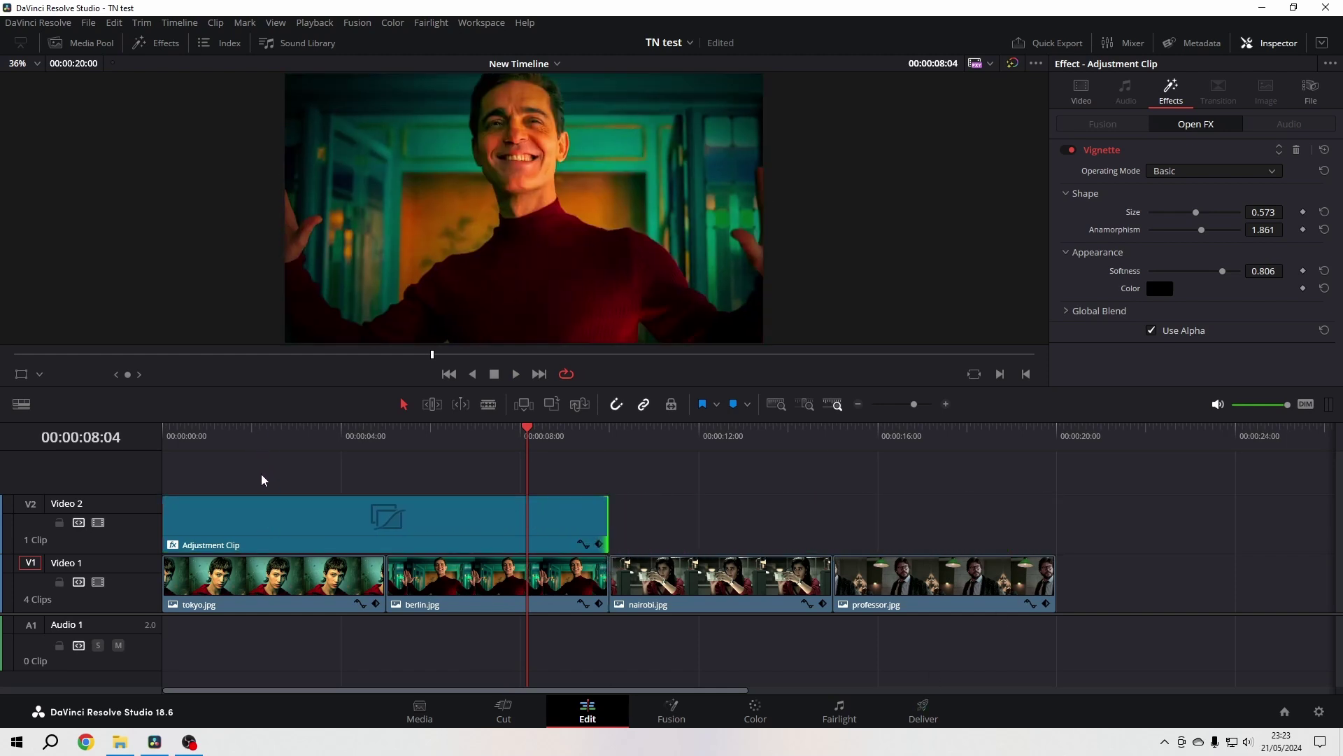
{"action": "left_click", "coordinate": [327, 530]}
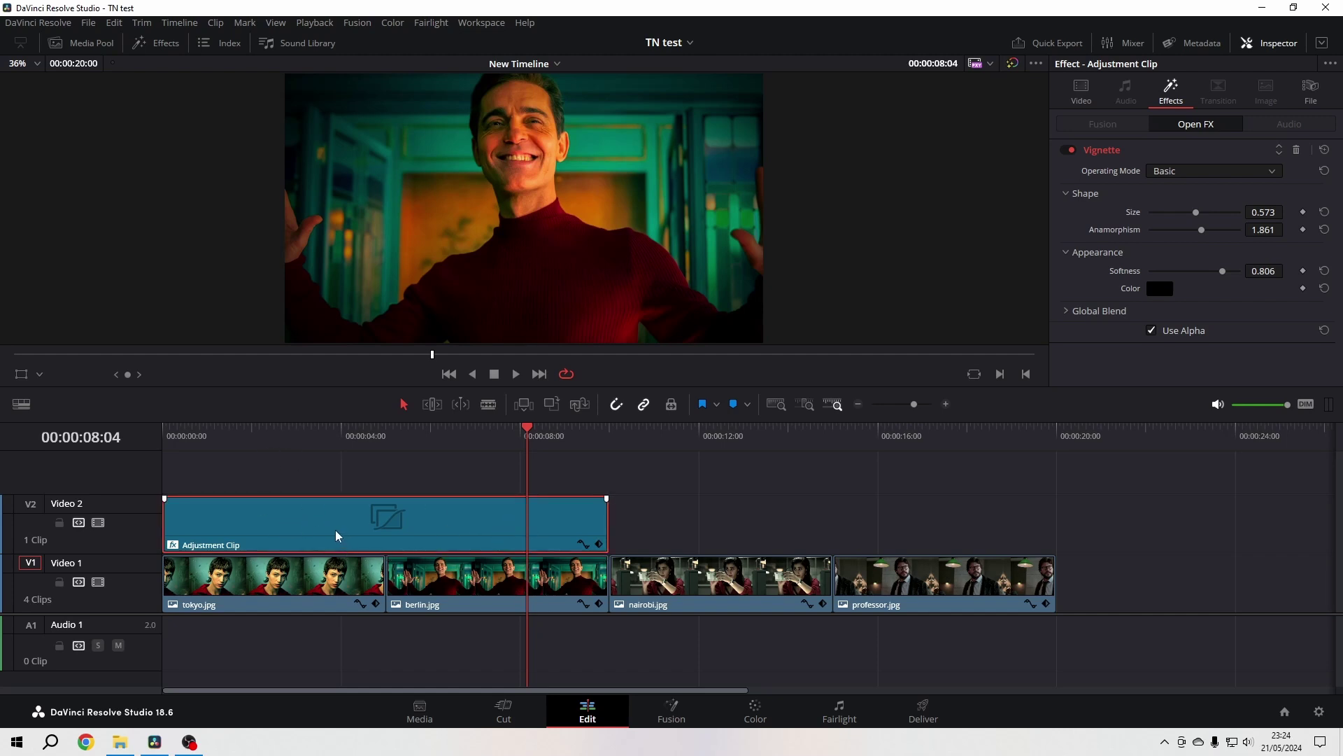
{"action": "left_click_drag", "start_coordinate": [336, 536], "coordinate": [849, 534]}
Step: Undo the duplicated adjustment clip and delete saturation node 02
{"action": "left_click", "coordinate": [755, 712]}
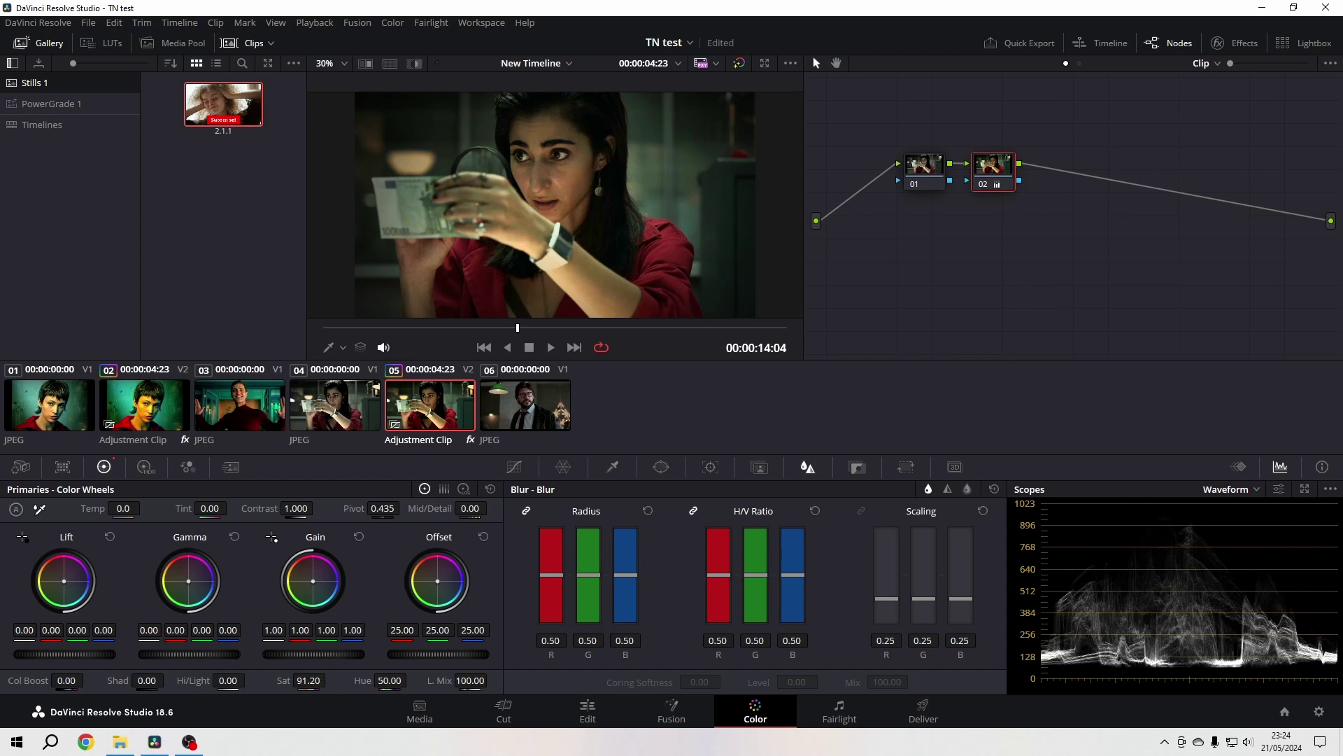
{"action": "left_click", "coordinate": [587, 711]}
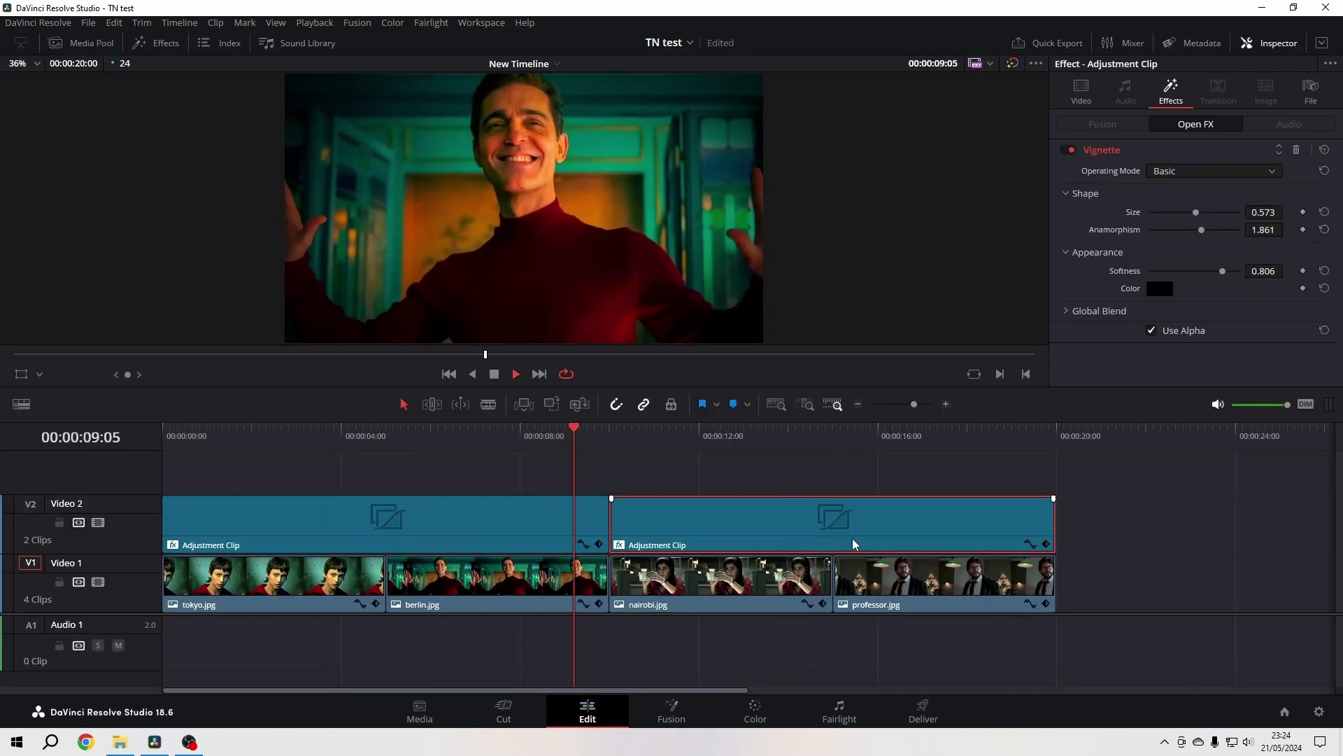
{"action": "key", "text": "shift+6"}
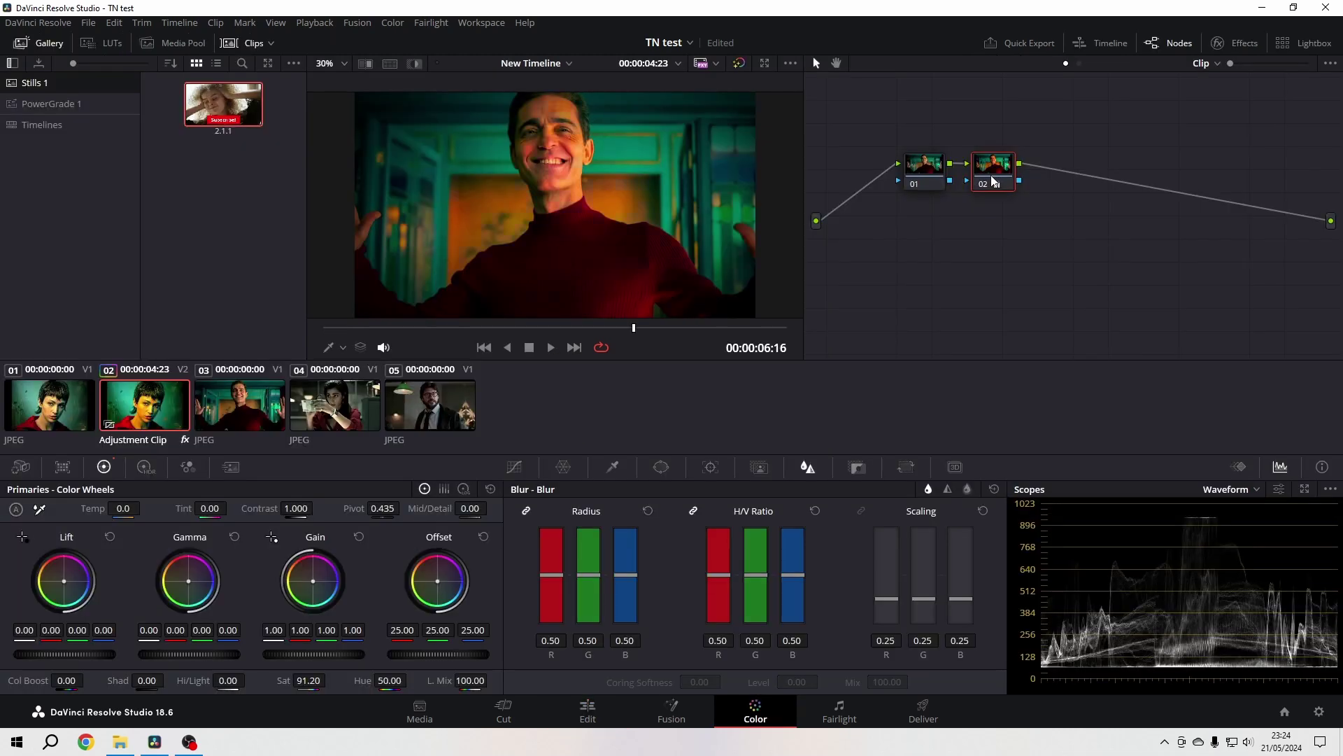
{"action": "key", "text": "Delete"}
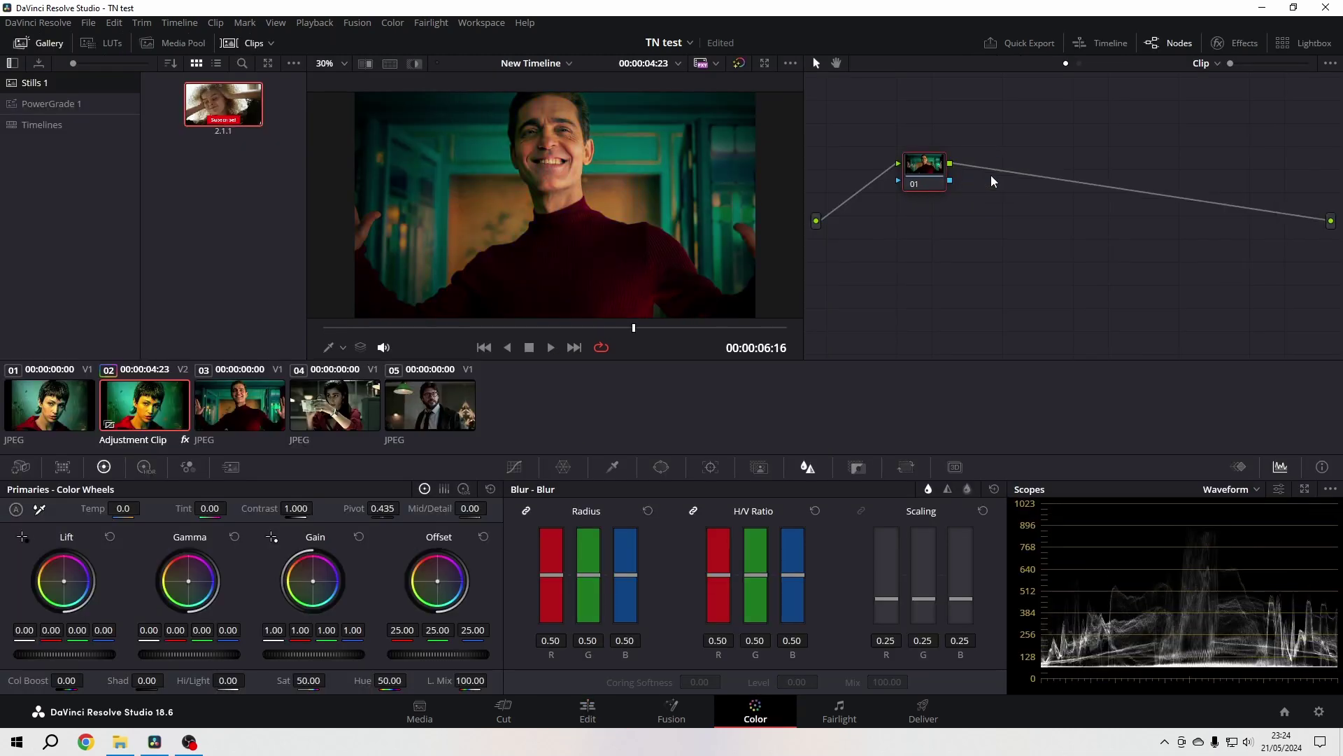
Step: Extend the adjustment clip back to the end of professor.jpg on the Edit page
{"action": "left_click", "coordinate": [580, 718]}
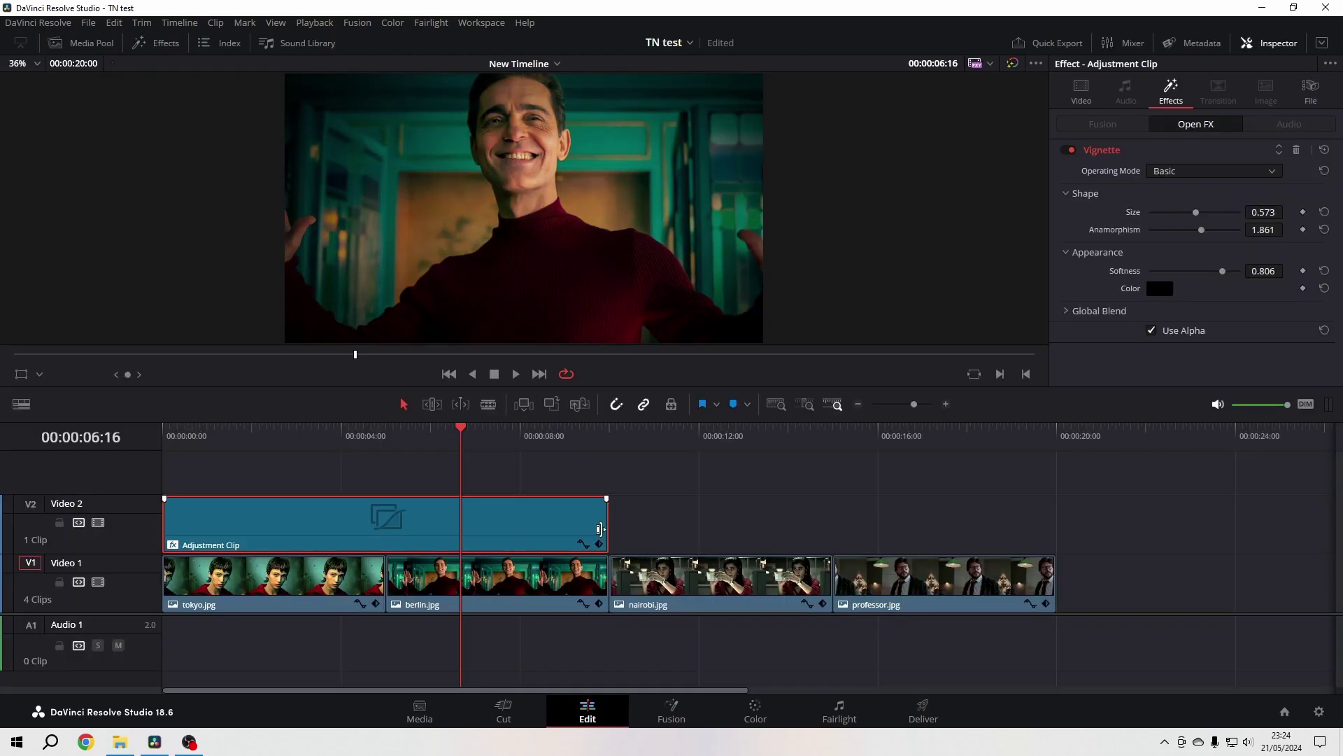
{"action": "left_click_drag", "start_coordinate": [600, 529], "coordinate": [1055, 529]}
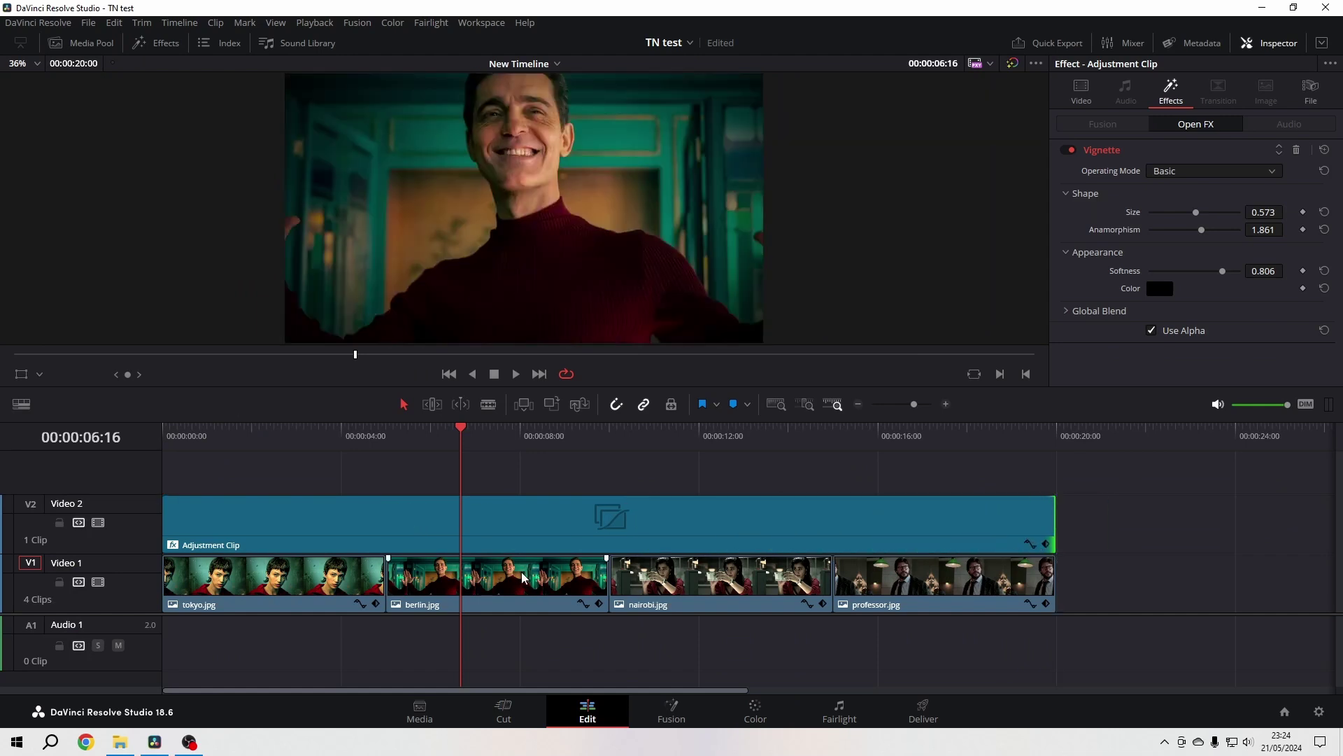
{"action": "left_click", "coordinate": [550, 445]}
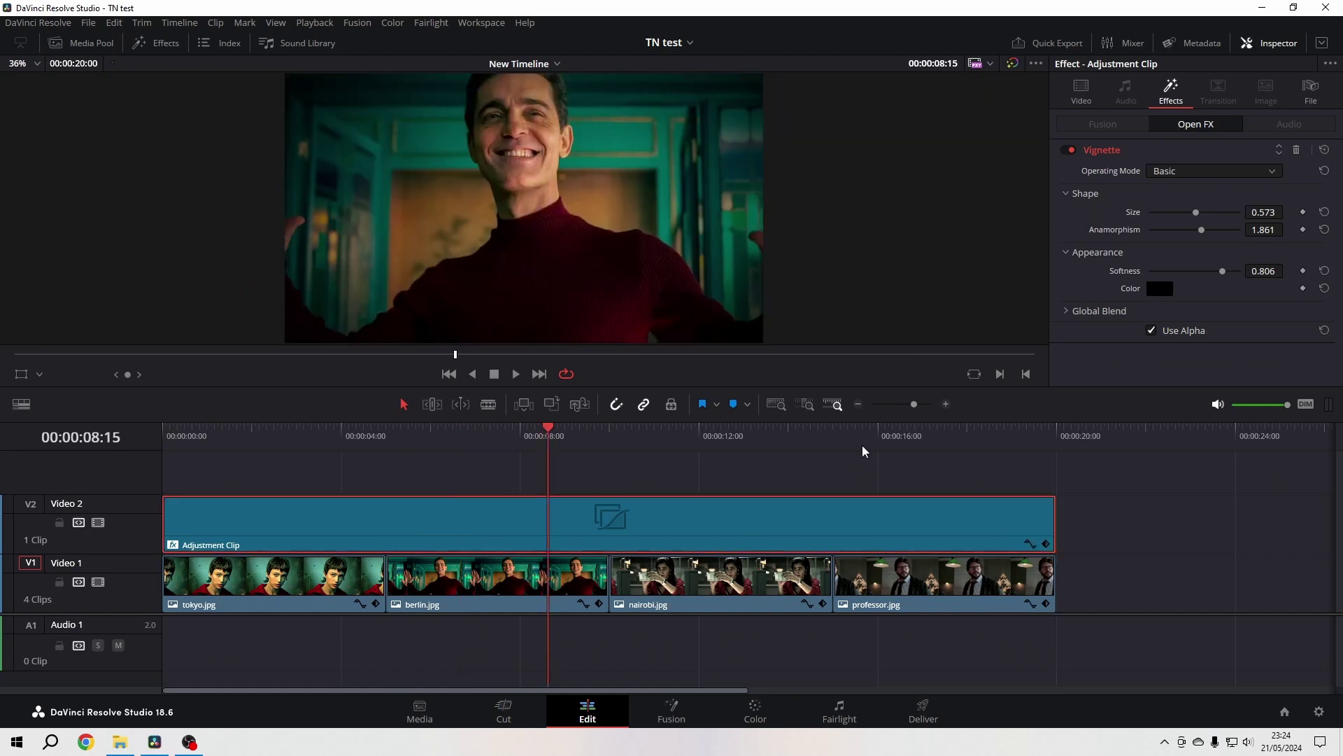
Step: Append 'Money Heist' to the clip name in the Inspector's File tab, making it 'Adjustment Clip Money Heist'
{"action": "left_click", "coordinate": [1316, 91]}
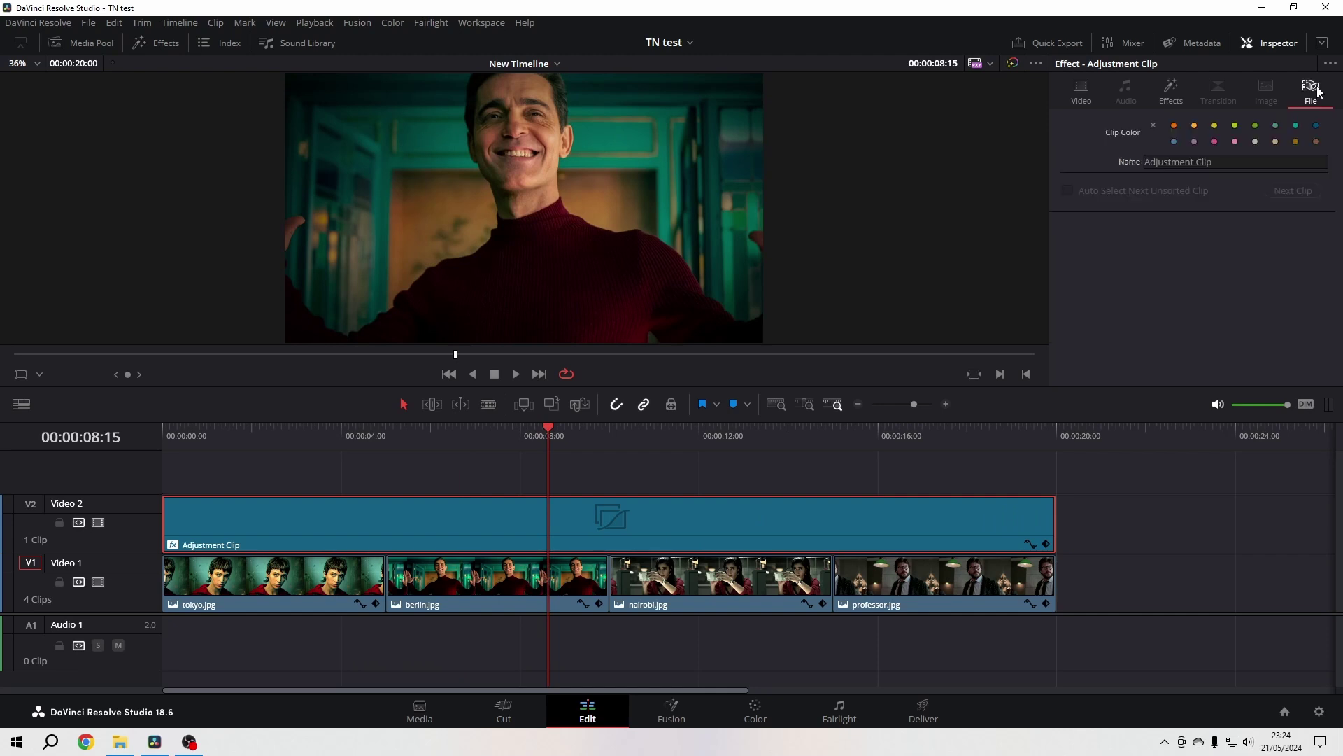
{"action": "left_click", "coordinate": [1236, 161]}
{"action": "type", "text": "Money Heist"}
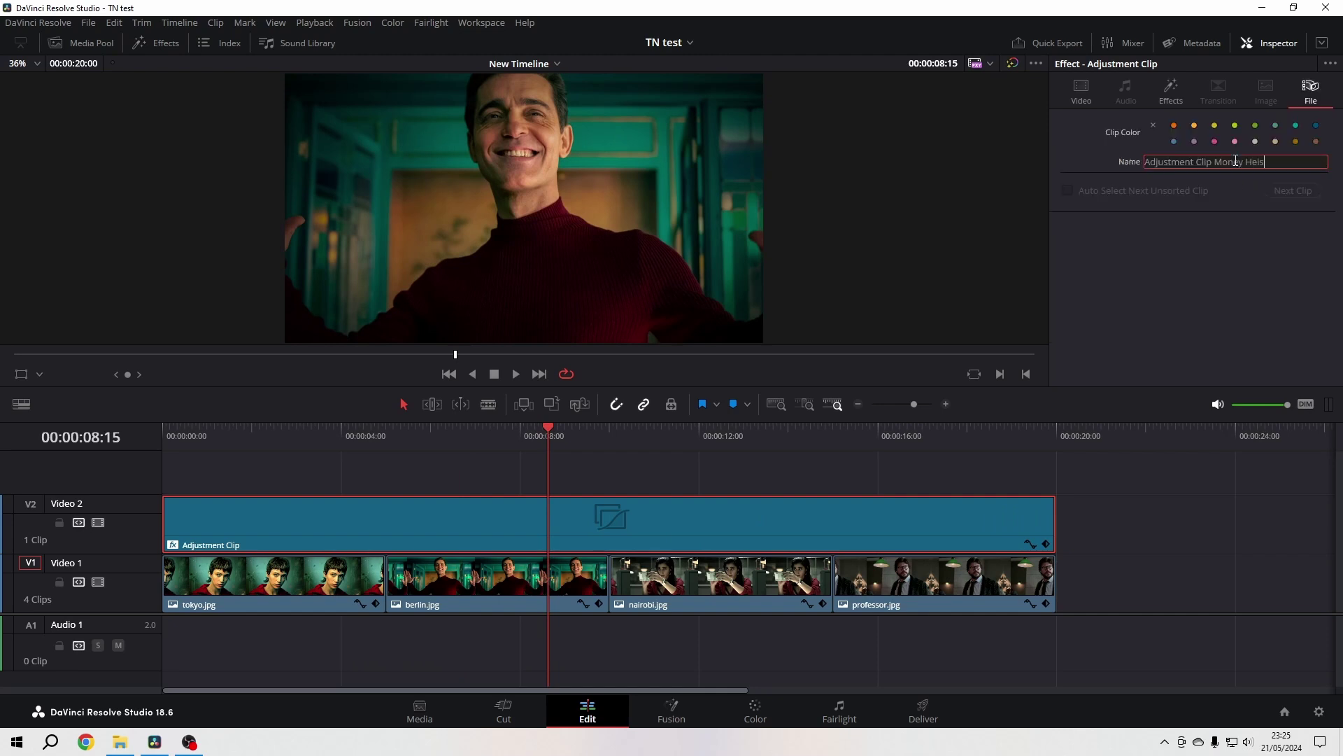
{"action": "key", "text": "Return"}
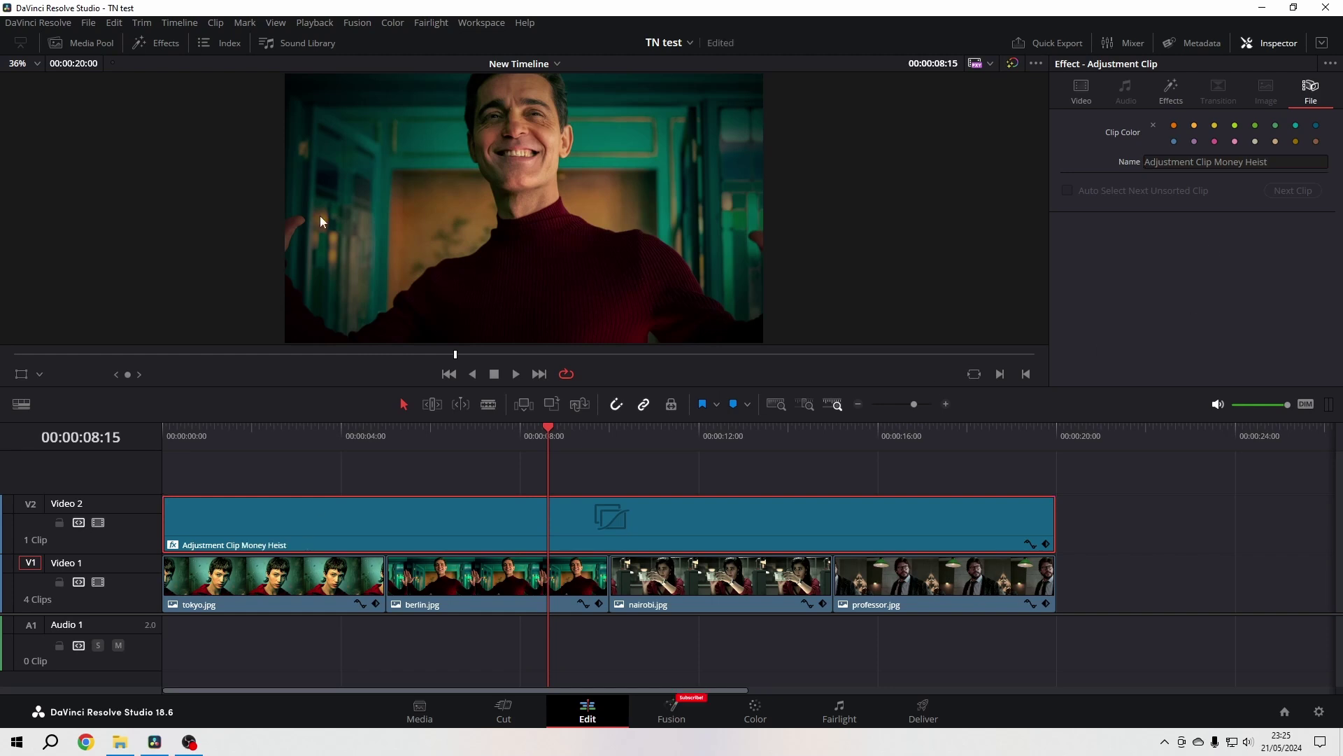
{"action": "left_click", "coordinate": [98, 42]}
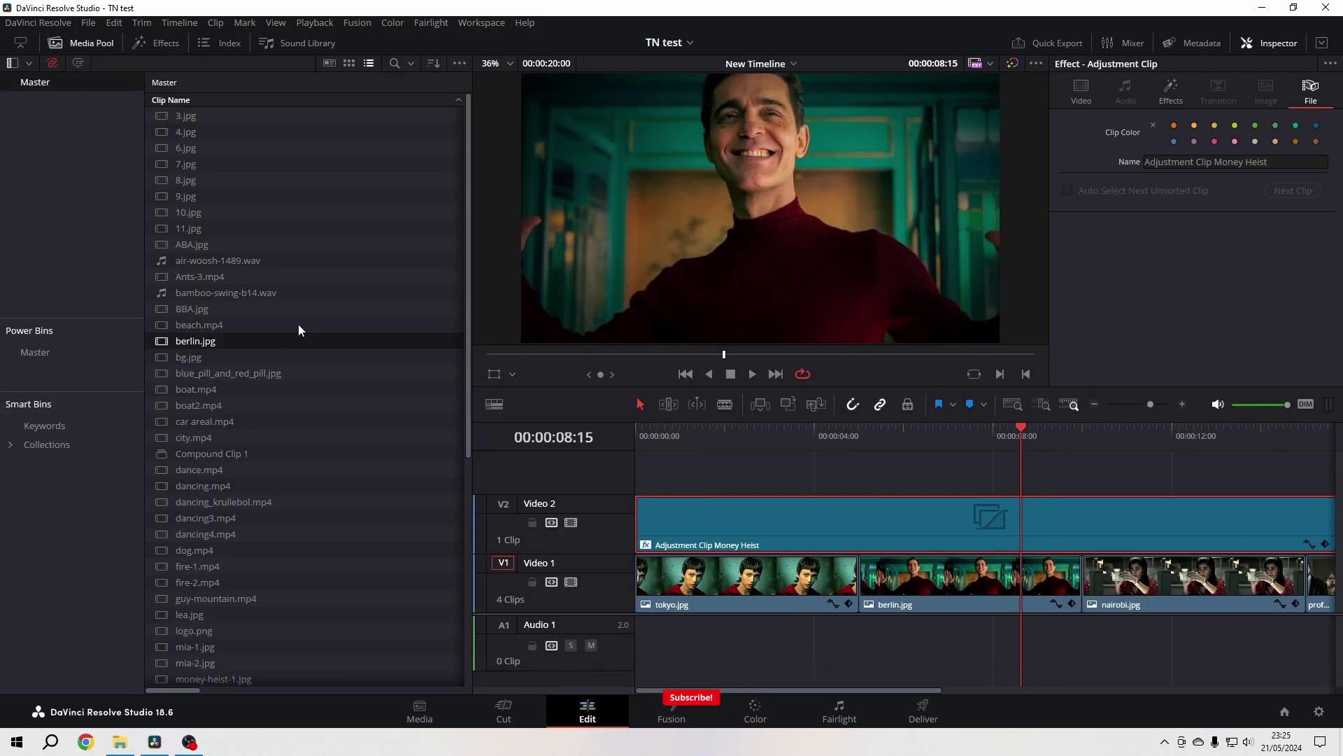
Step: Drag 'Adjustment Clip Money Heist' from Video 2 into the Power Bins Master bin
{"action": "left_click_drag", "start_coordinate": [791, 526], "coordinate": [38, 351]}
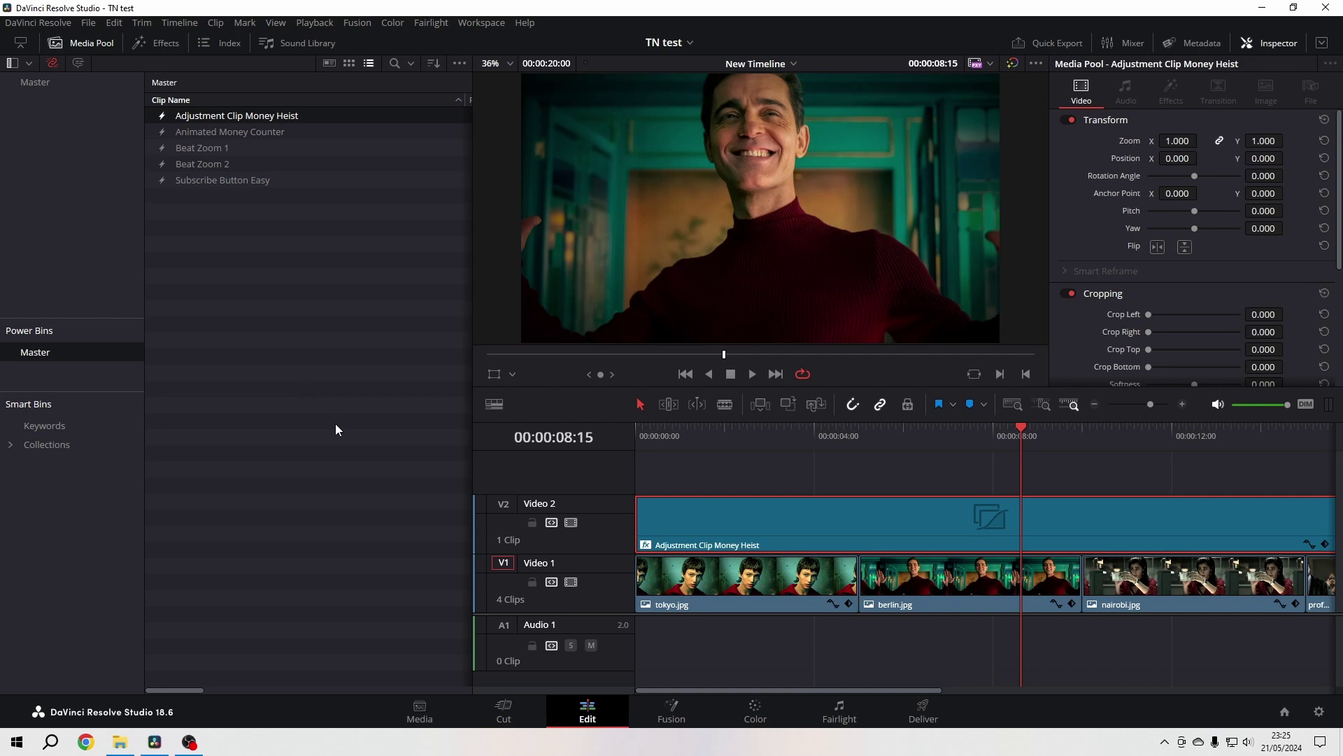
{"action": "left_click", "coordinate": [92, 43]}
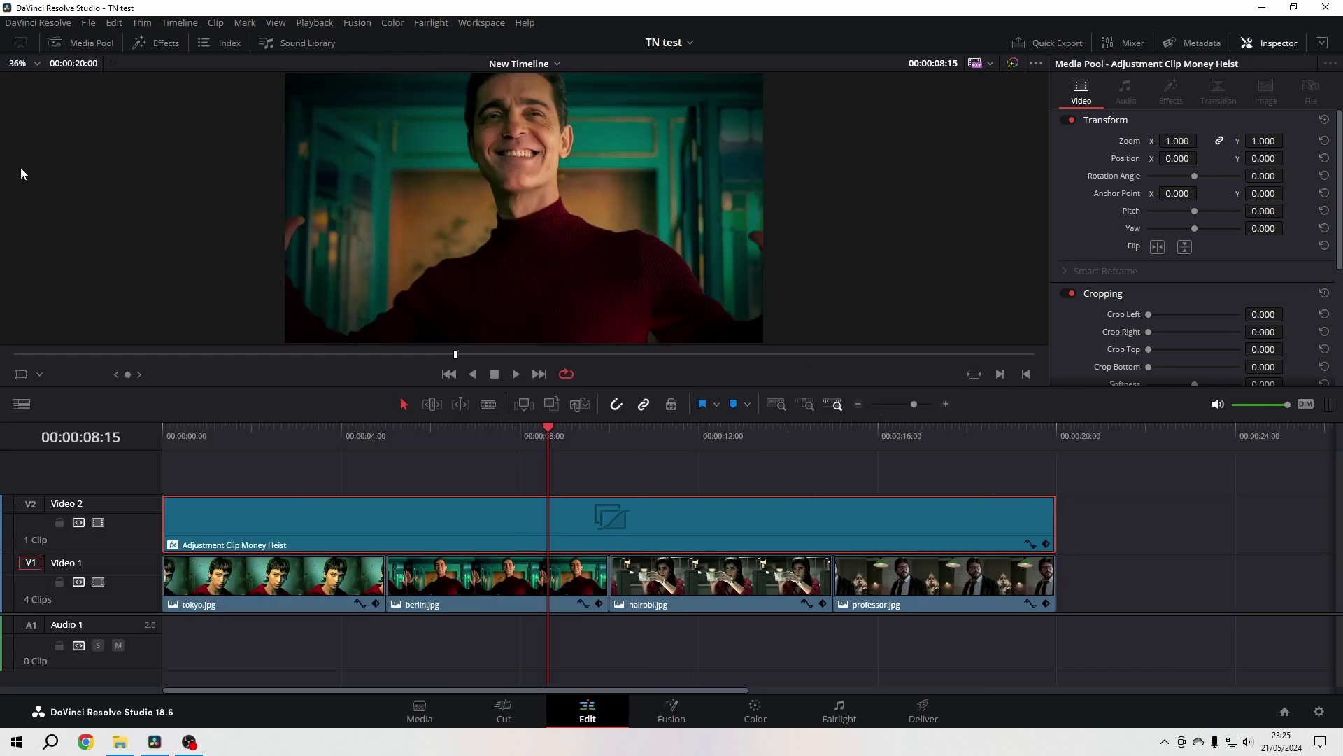
{"action": "left_click", "coordinate": [439, 531]}
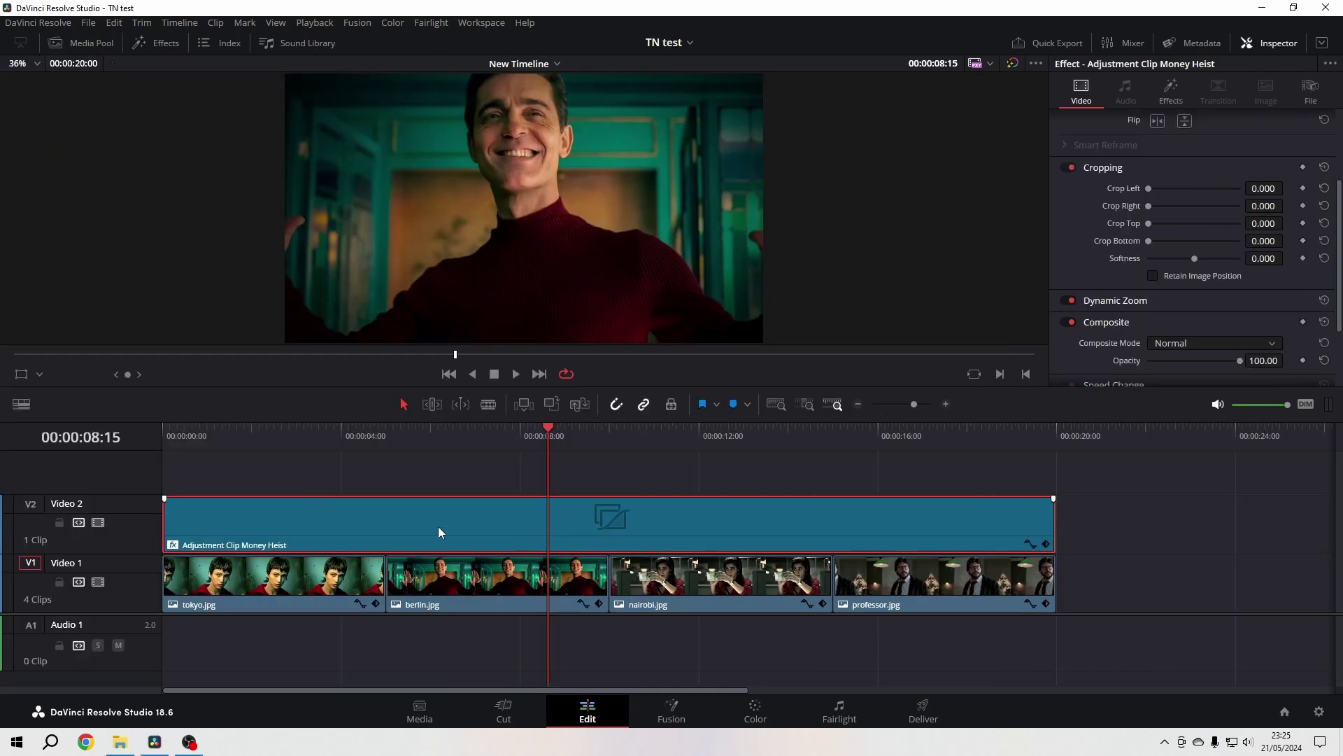